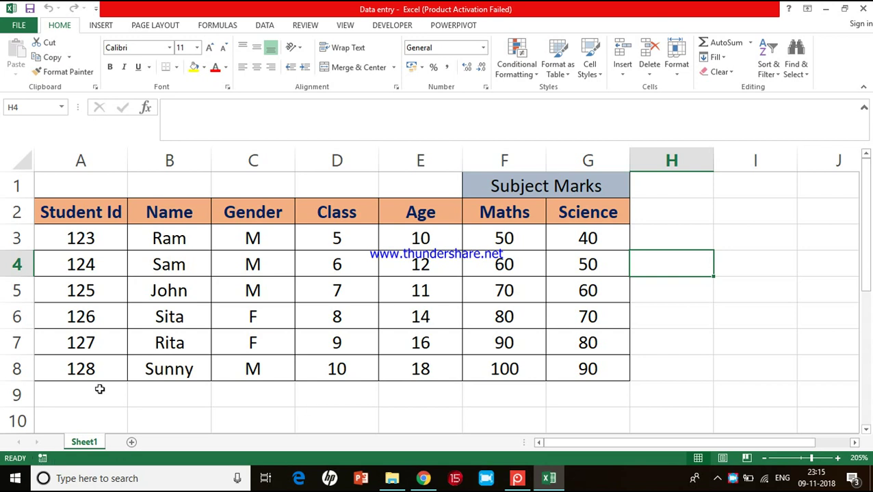
Step: Rename the Sheet1 worksheet as "Score sheet"
{"action": "left_click", "coordinate": [80, 443]}
{"action": "right_click", "coordinate": [80, 444]}
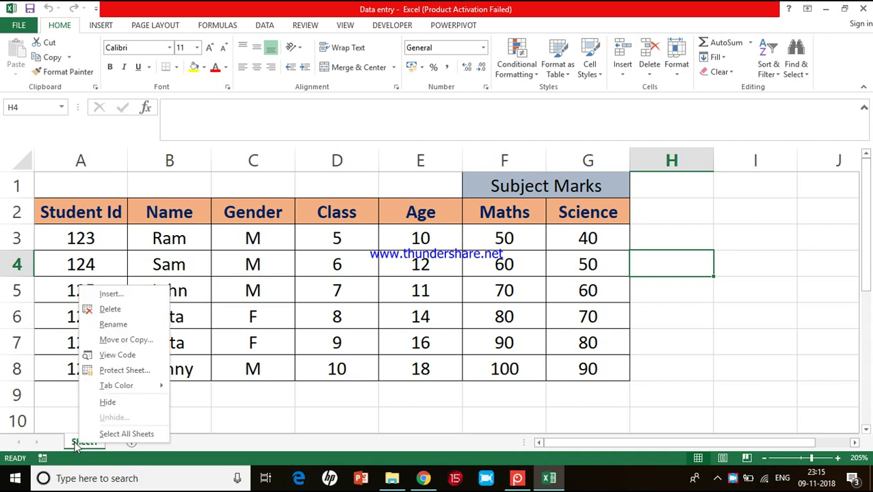
{"action": "left_click", "coordinate": [112, 327]}
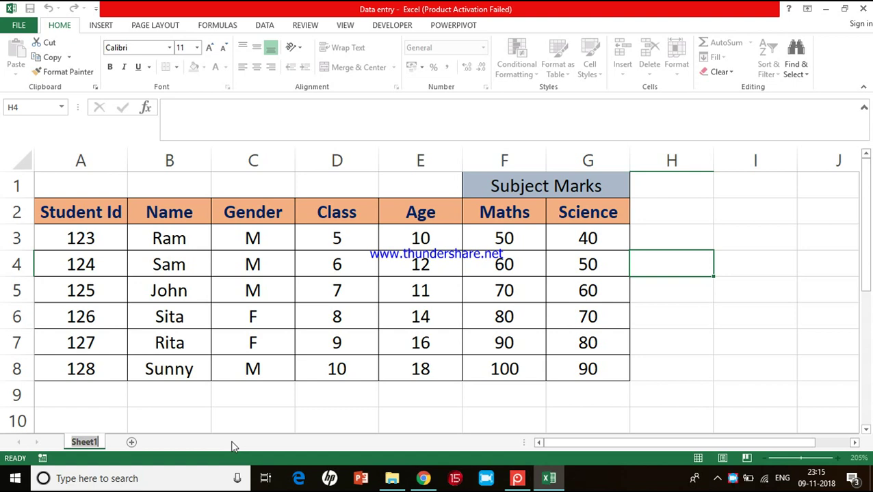
{"action": "key", "text": "BackSpace"}
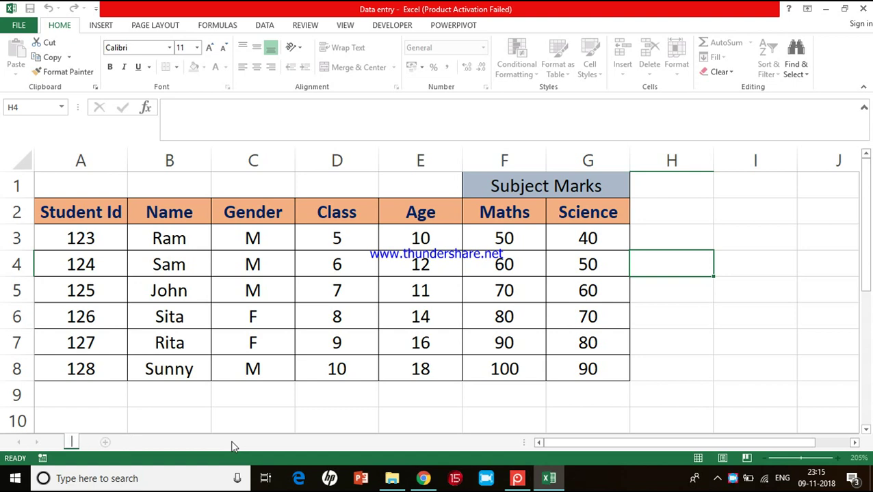
{"action": "type", "text": "Score sheet"}
{"action": "key", "text": "Return"}
{"action": "left_click", "coordinate": [242, 421]}
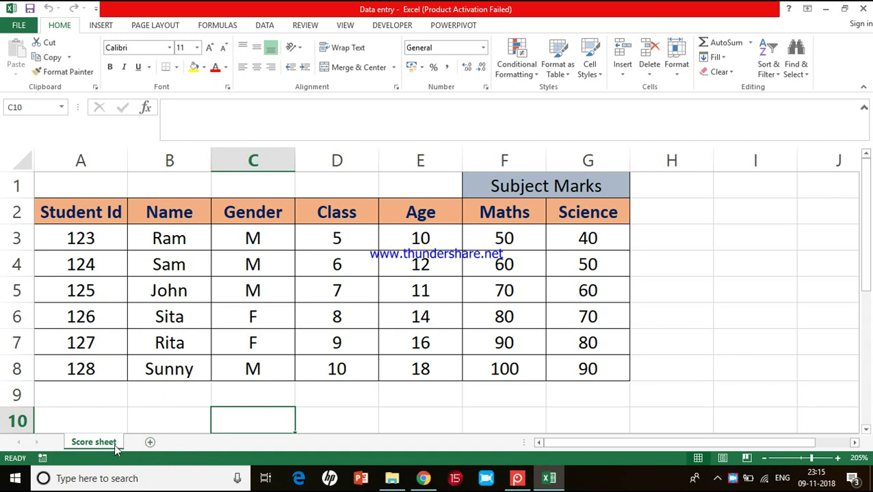
Step: Add a new worksheet after Score sheet and name it "Arithmetic calci"
{"action": "left_click", "coordinate": [150, 443]}
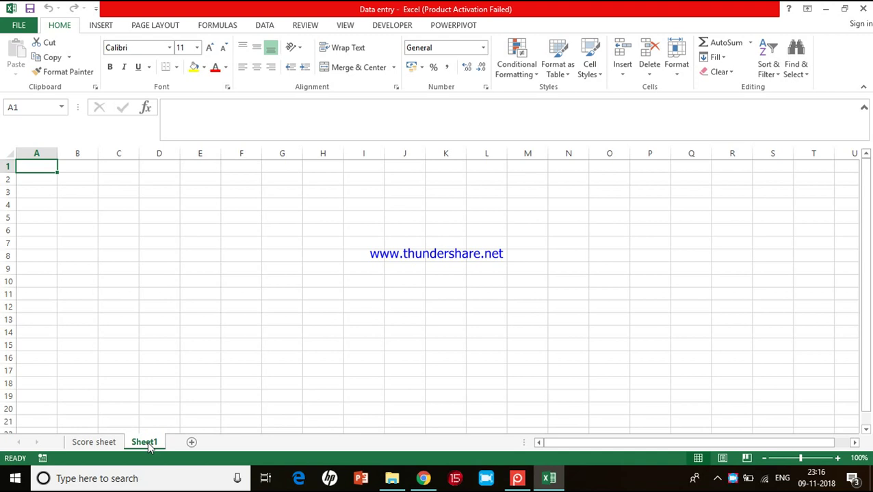
{"action": "double_click", "coordinate": [146, 443]}
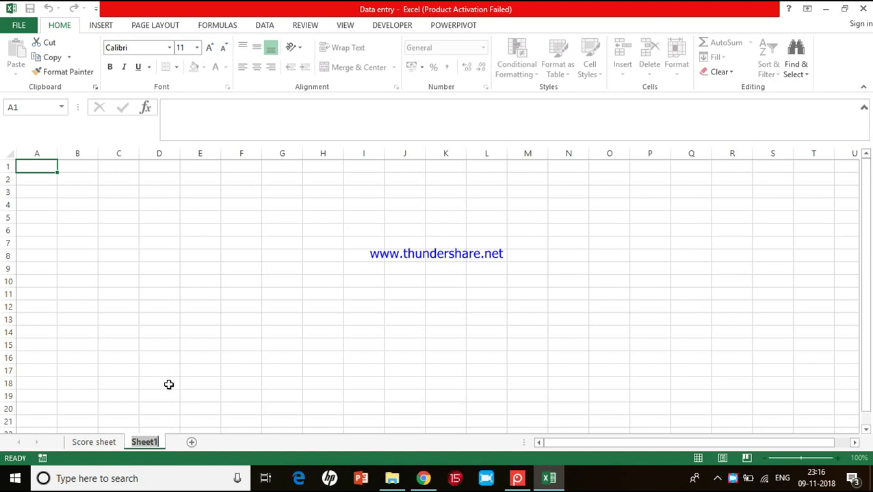
{"action": "key", "text": "BackSpace"}
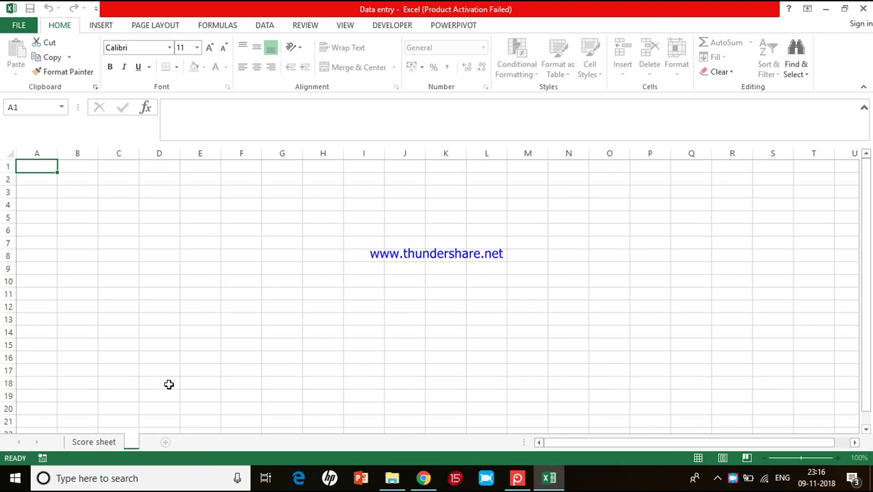
{"action": "type", "text": "Arithmetic"}
{"action": "key", "text": "Return"}
{"action": "type", "text": "calci"}
{"action": "key", "text": "Return"}
{"action": "left_click", "coordinate": [99, 189]}
Step: Enter the values 20, 30, 40 and 50 in cells A1 to A4 of the Arithmetic calci sheet
{"action": "scroll", "coordinate": [100, 189], "scroll_direction": "up", "scroll_amount": 1}
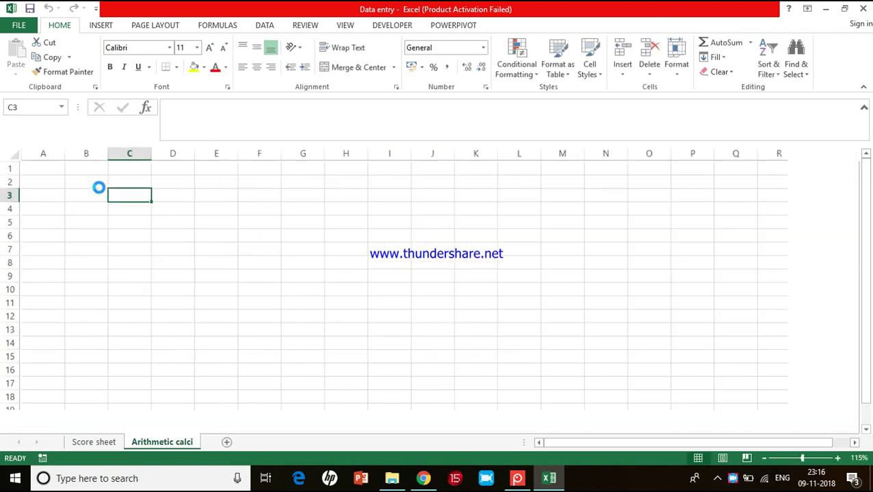
{"action": "scroll", "coordinate": [100, 187], "scroll_direction": "up", "scroll_amount": 3}
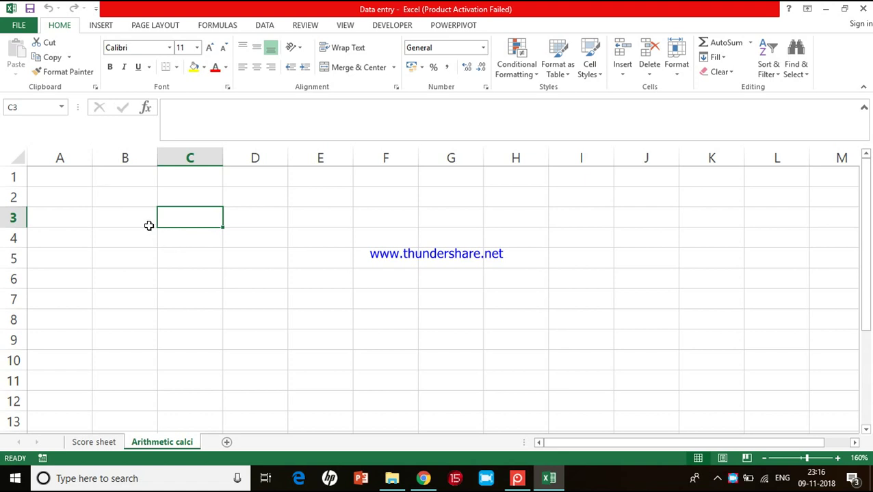
{"action": "scroll", "coordinate": [148, 225], "scroll_direction": "up", "scroll_amount": 3}
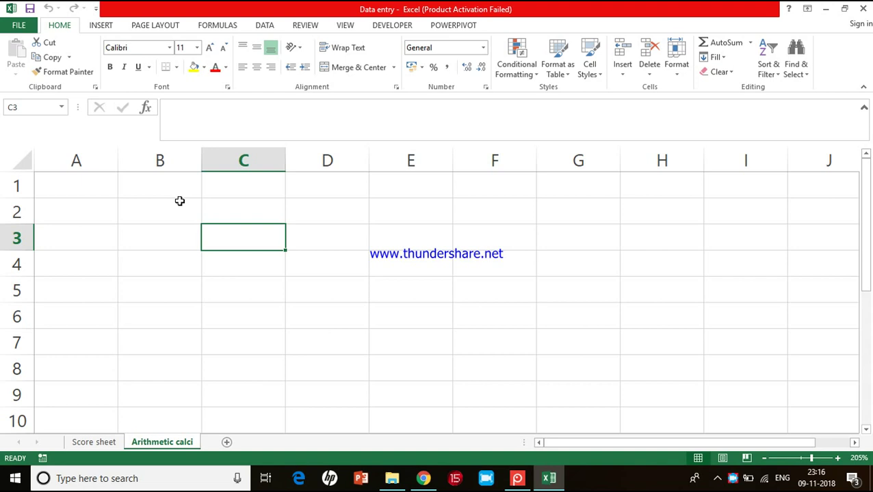
{"action": "scroll", "coordinate": [179, 201], "scroll_direction": "up", "scroll_amount": 2}
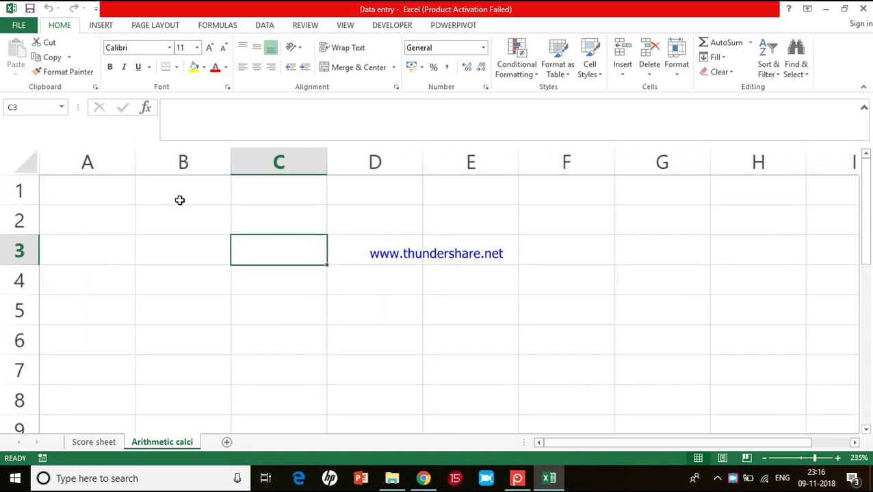
{"action": "left_click", "coordinate": [110, 200]}
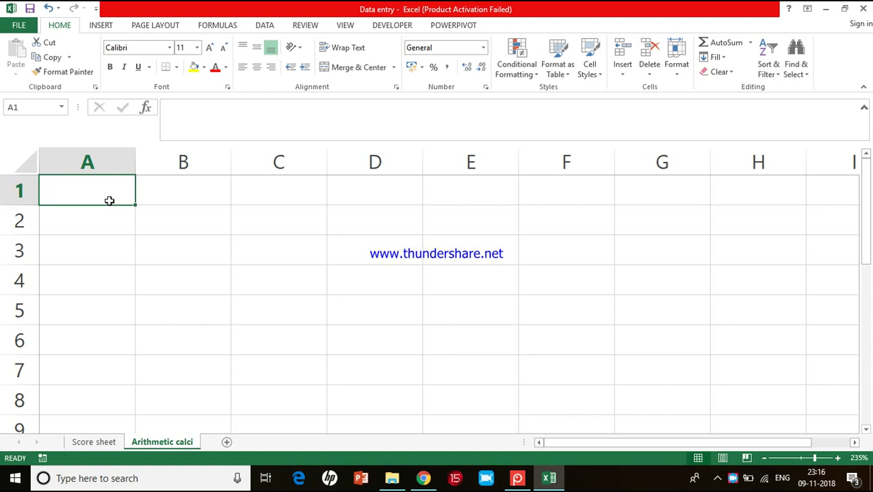
{"action": "type", "text": "20"}
{"action": "key", "text": "Return"}
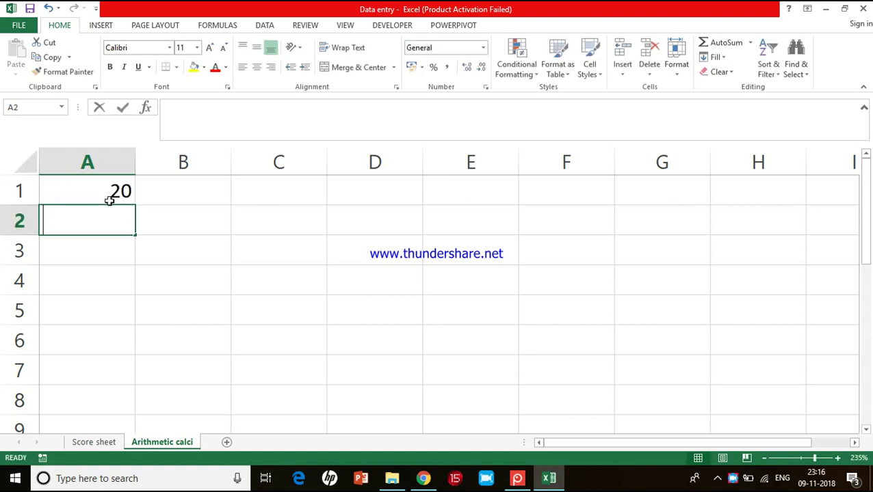
{"action": "type", "text": "30"}
{"action": "key", "text": "Return"}
{"action": "type", "text": "40"}
{"action": "key", "text": "Return"}
{"action": "type", "text": "50"}
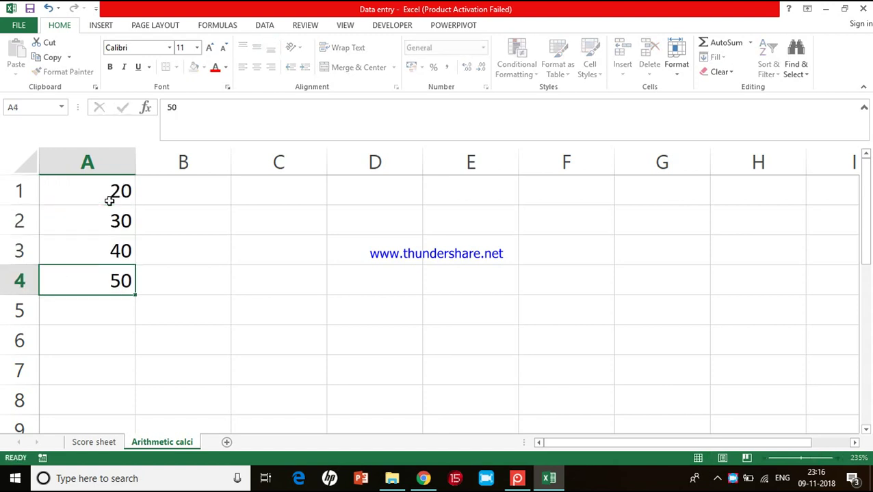
{"action": "key", "text": "Return"}
Step: Enter the values 30, 10, 20 and 25 in cells B1 to B4
{"action": "left_click", "coordinate": [170, 189]}
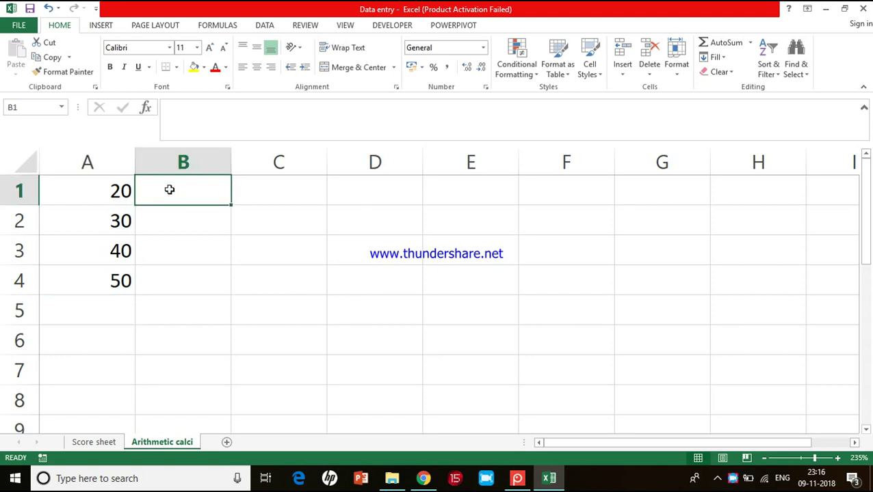
{"action": "type", "text": "30"}
{"action": "key", "text": "Return"}
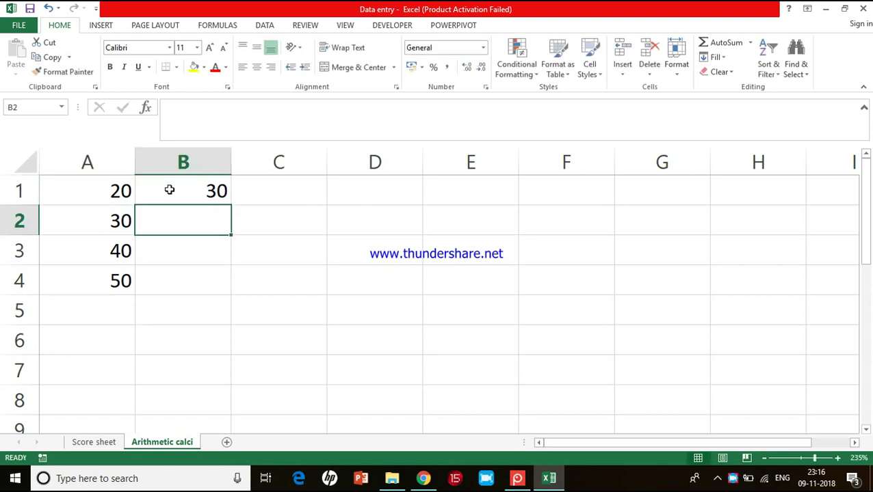
{"action": "type", "text": "10"}
{"action": "key", "text": "Return"}
{"action": "type", "text": "20"}
{"action": "key", "text": "Return"}
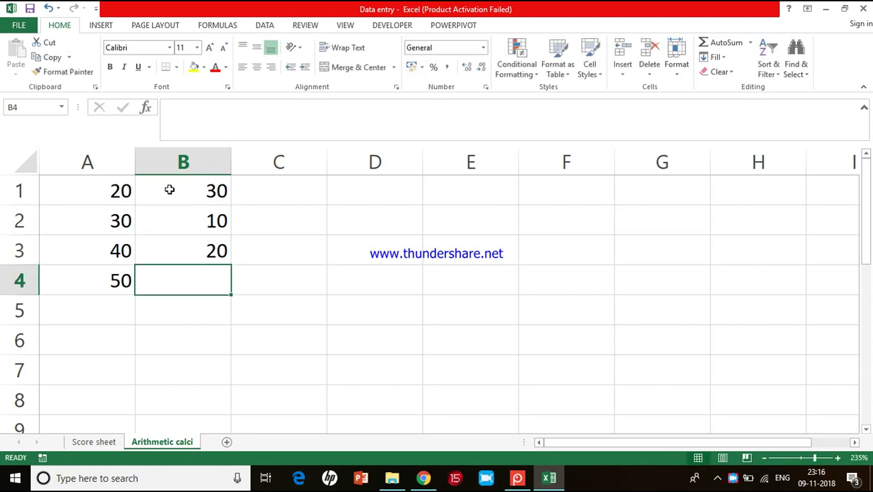
{"action": "type", "text": "25"}
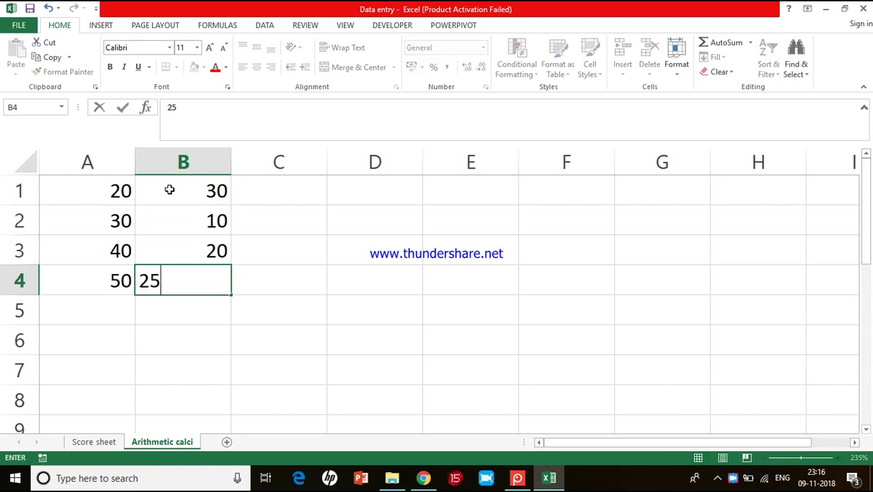
{"action": "key", "text": "Return"}
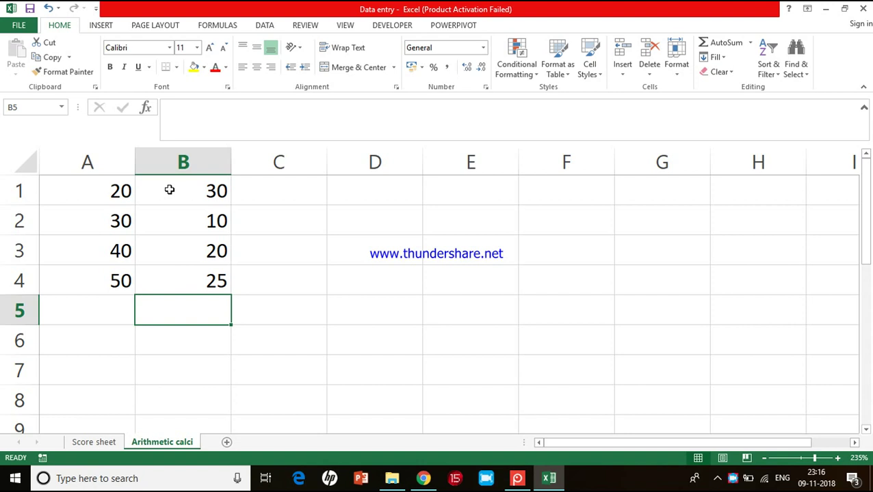
Step: Apply all borders to the range A1:B4 and centre its values horizontally
{"action": "left_click_drag", "start_coordinate": [102, 192], "coordinate": [197, 294]}
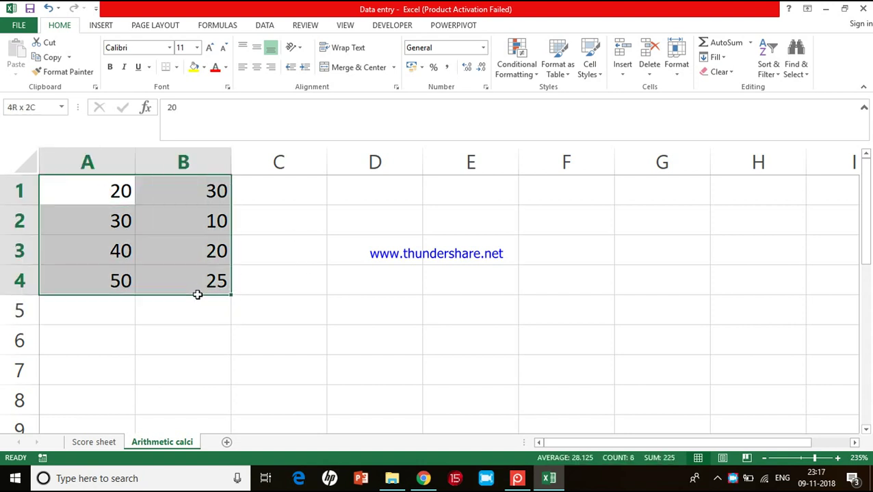
{"action": "left_click", "coordinate": [176, 69]}
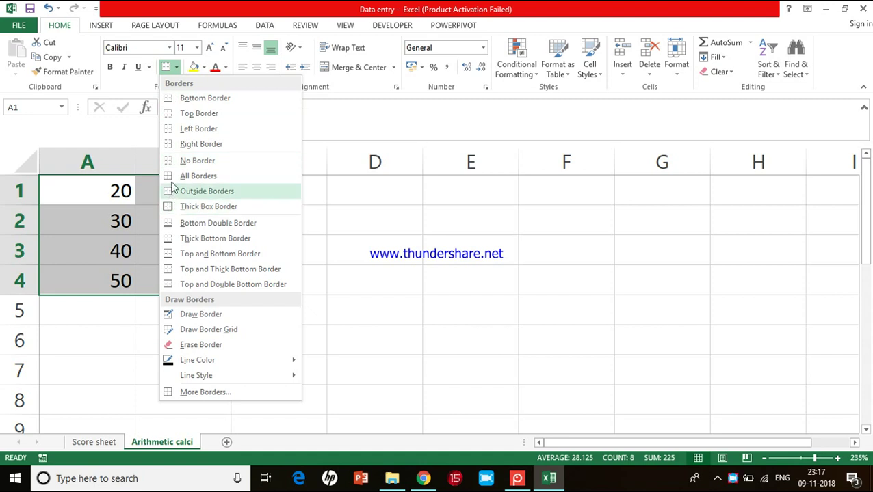
{"action": "left_click", "coordinate": [173, 176]}
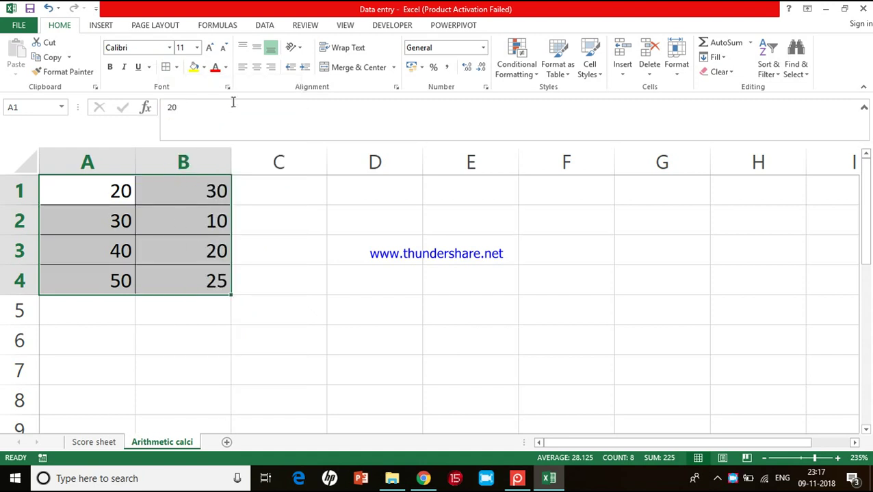
{"action": "left_click", "coordinate": [256, 67]}
{"action": "left_click", "coordinate": [246, 188]}
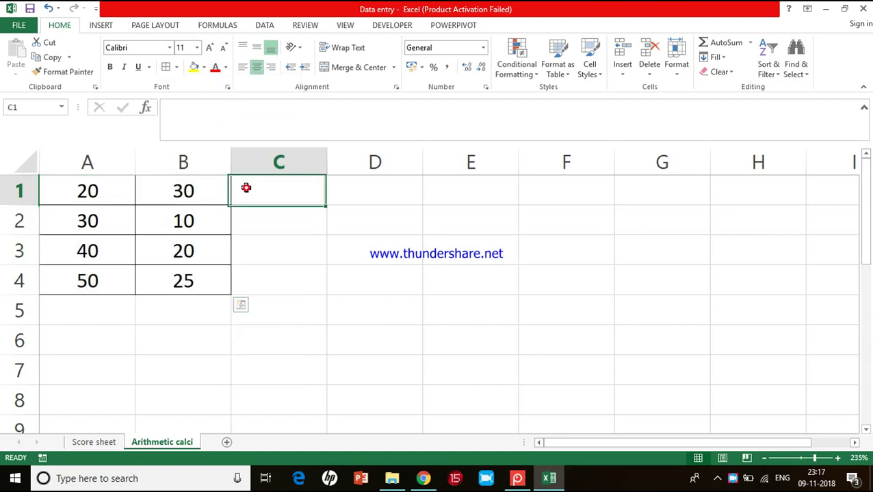
Step: Apply all borders and horizontal centring to the empty cells C1:C4
{"action": "left_click_drag", "start_coordinate": [255, 189], "coordinate": [251, 281]}
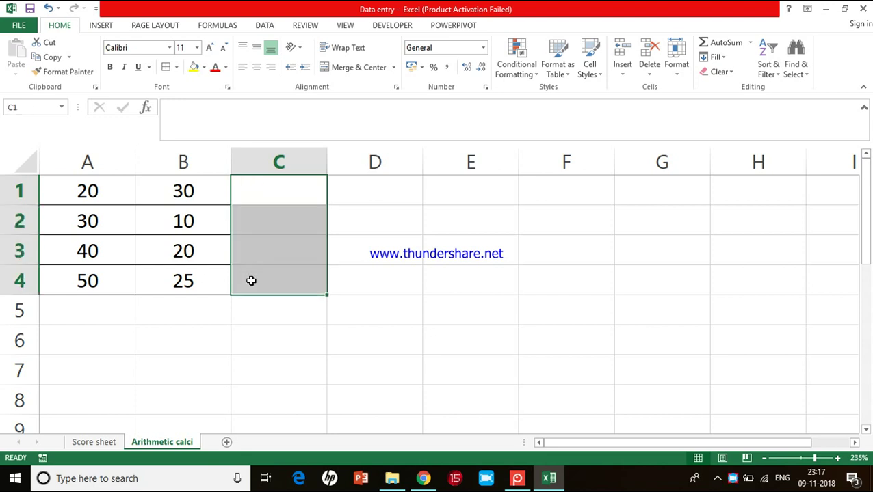
{"action": "left_click", "coordinate": [167, 67]}
{"action": "left_click", "coordinate": [257, 67]}
{"action": "left_click", "coordinate": [281, 191]}
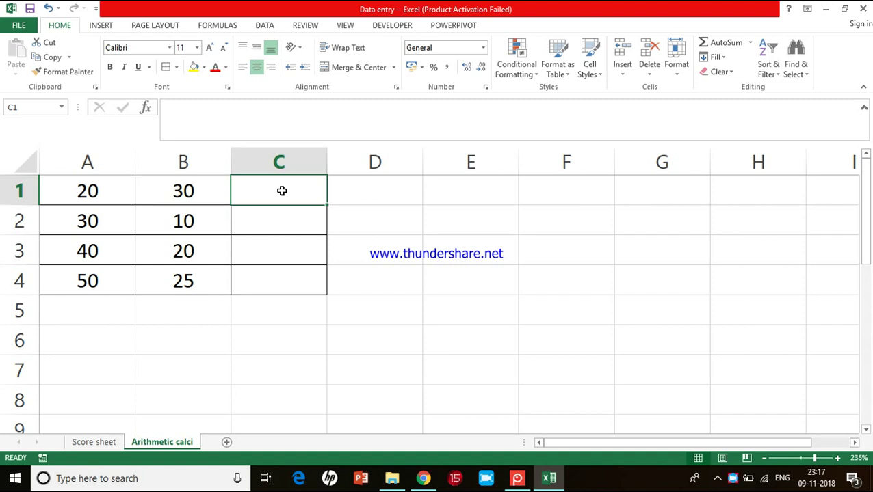
Step: Add the first row's two values in cell C1 with the cell-reference formula =A1+B1
{"action": "left_click", "coordinate": [100, 192]}
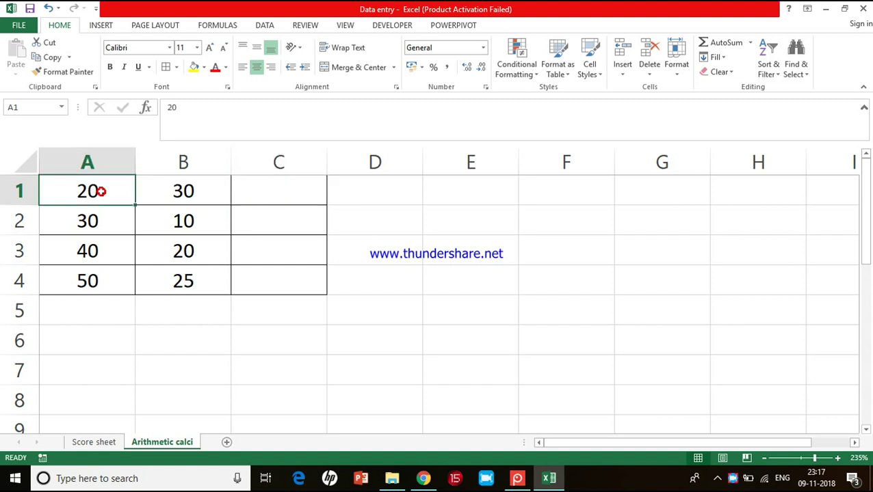
{"action": "left_click", "coordinate": [158, 199]}
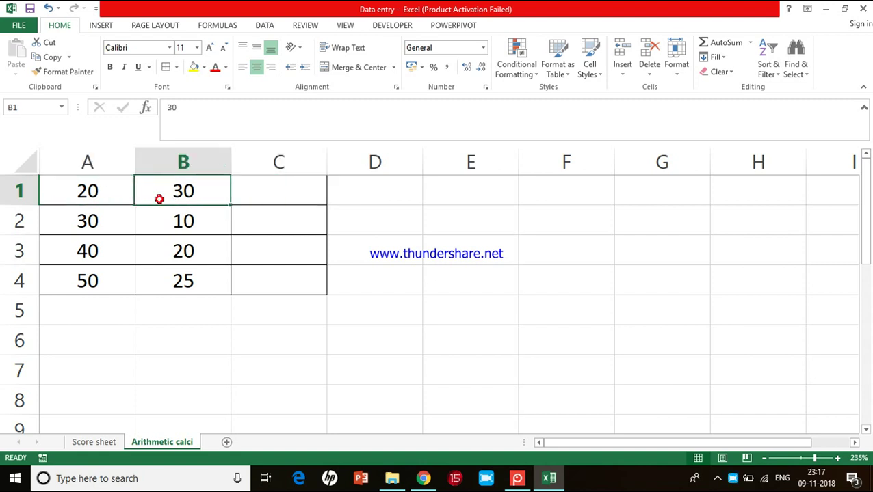
{"action": "left_click", "coordinate": [265, 193]}
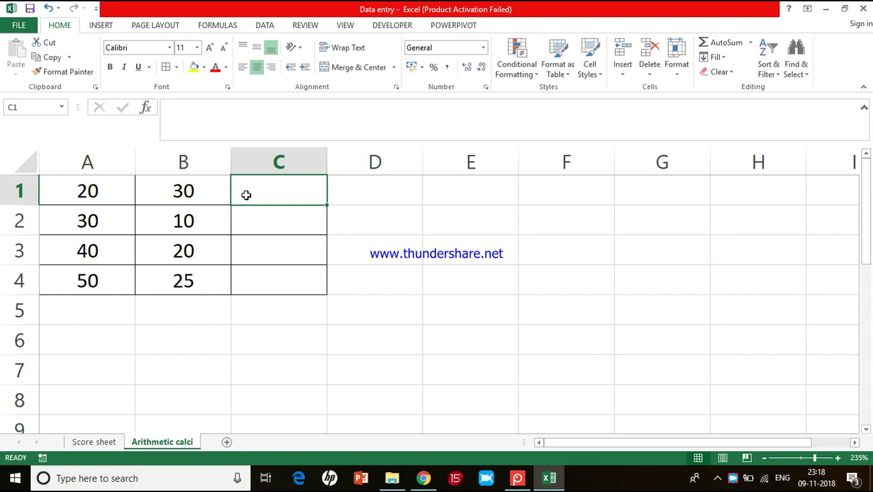
{"action": "type", "text": "="}
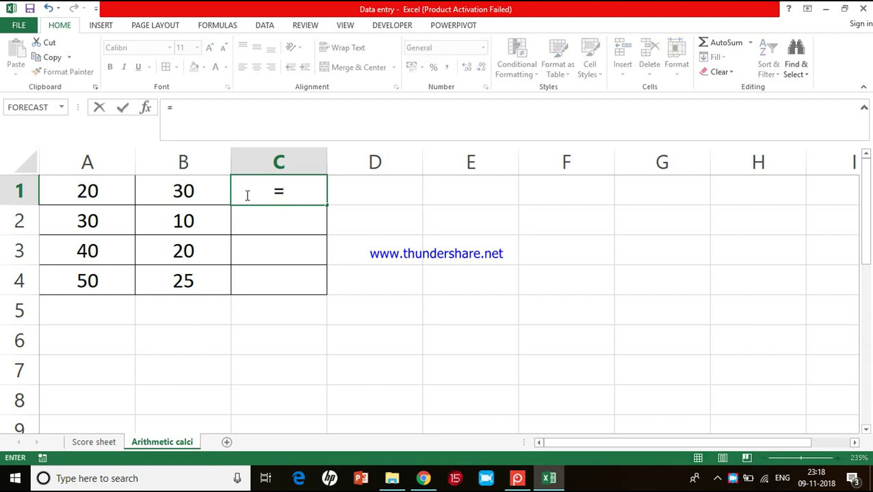
{"action": "left_click", "coordinate": [107, 191]}
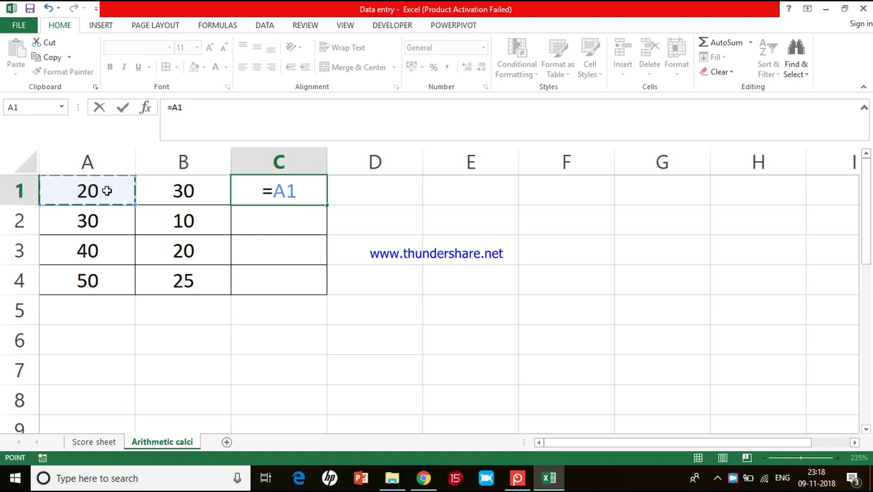
{"action": "type", "text": "+"}
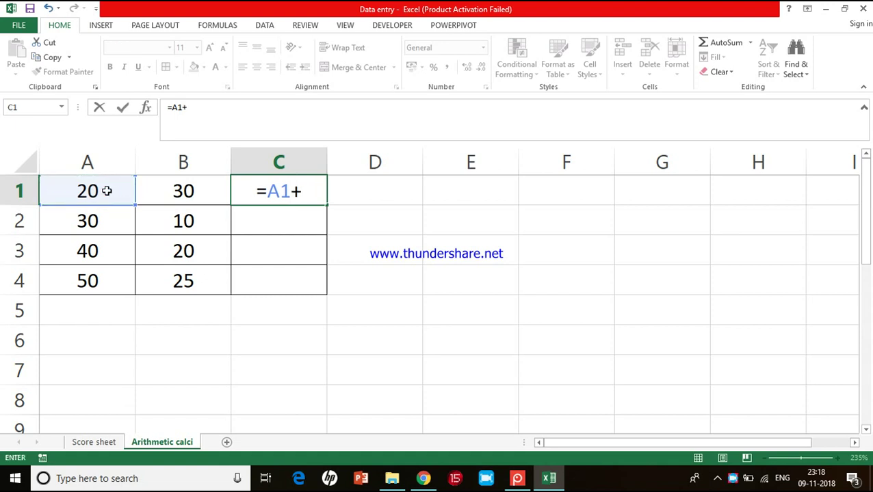
{"action": "left_click", "coordinate": [157, 192]}
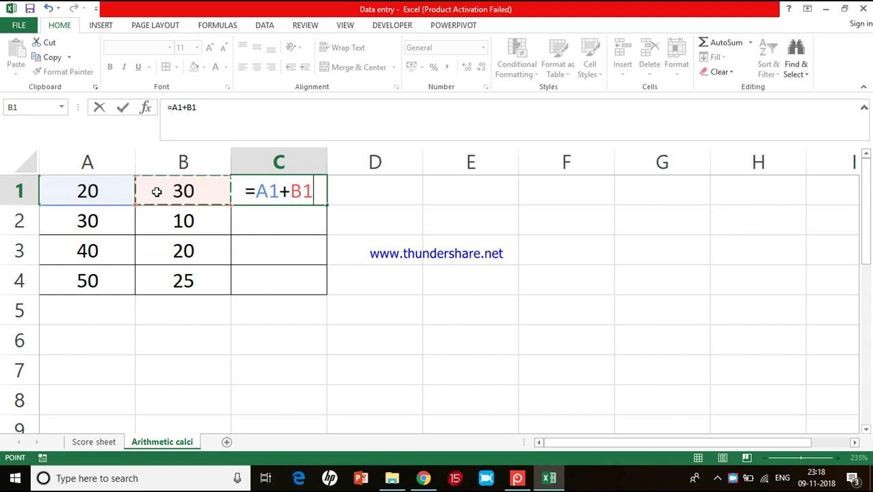
{"action": "key", "text": "Return"}
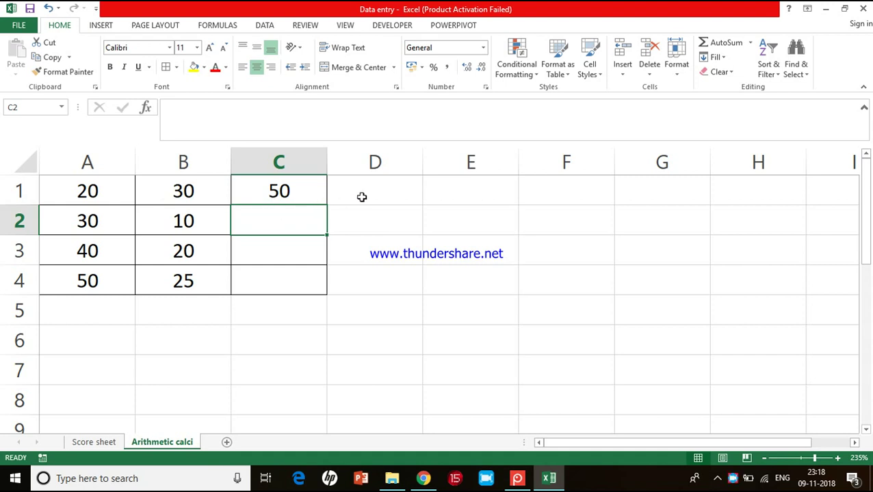
Step: Enter the formula =20+30 with the numbers typed directly in cell E1
{"action": "left_click", "coordinate": [484, 194]}
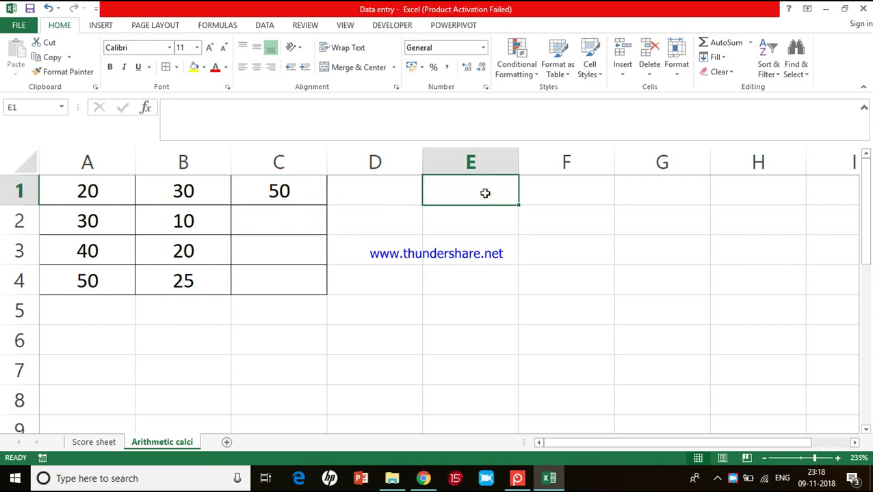
{"action": "type", "text": "=20+30"}
{"action": "key", "text": "Return"}
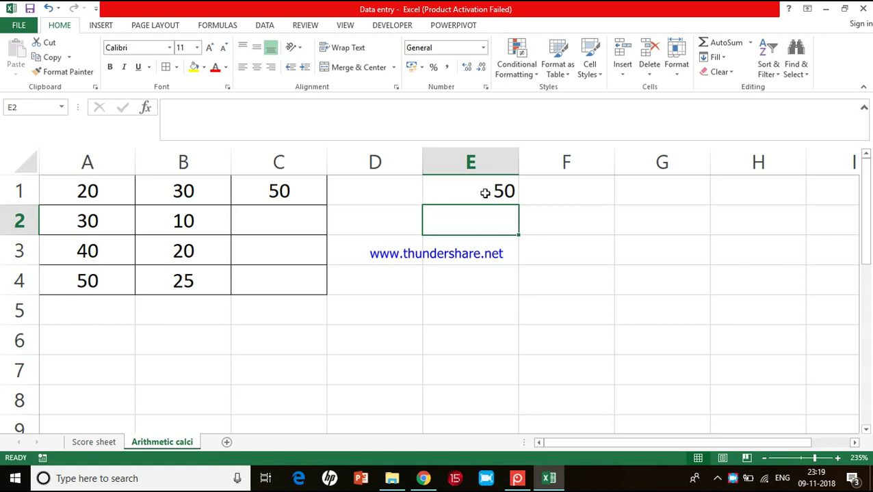
Step: Replace the formula in cell E1 with =30+30, with both numbers entered directly
{"action": "left_click", "coordinate": [485, 193]}
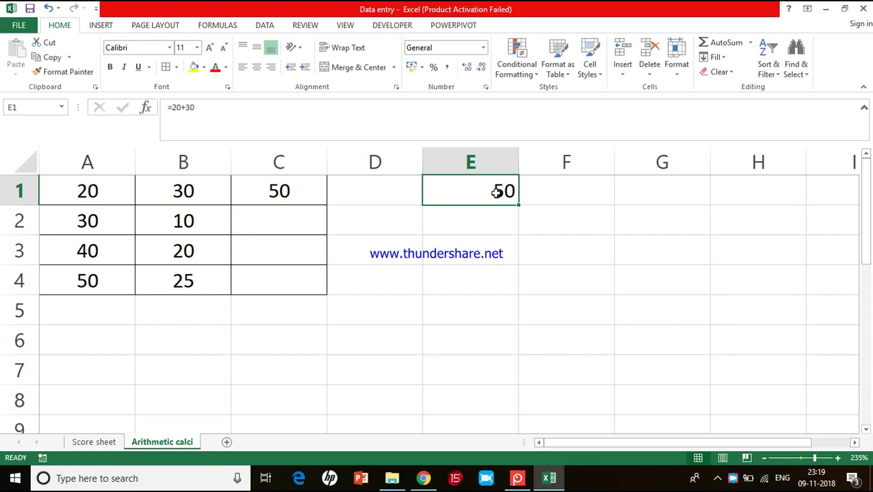
{"action": "type", "text": "=30+30"}
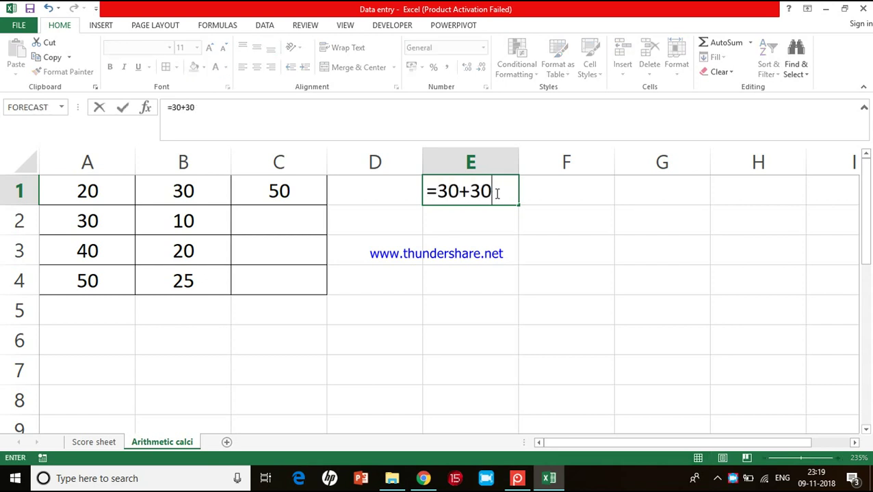
{"action": "key", "text": "Return"}
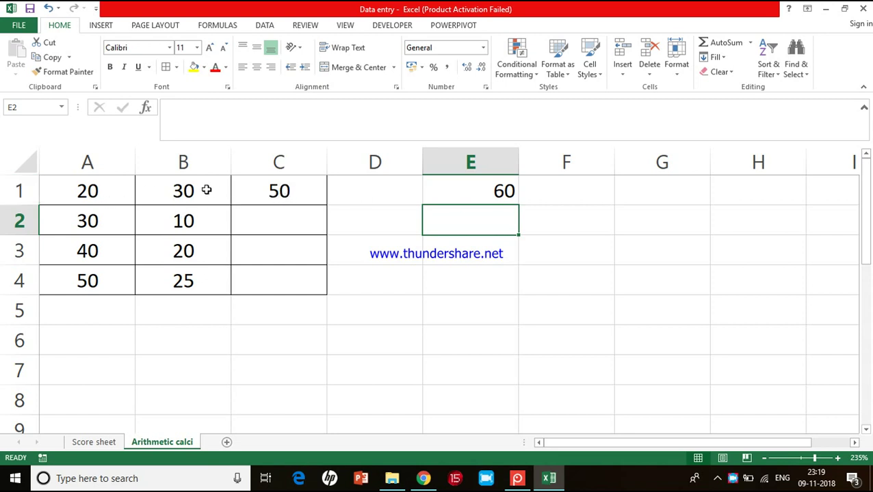
Step: Set the value of cell A1 to 30
{"action": "left_click", "coordinate": [106, 193]}
{"action": "type", "text": "30"}
{"action": "key", "text": "Return"}
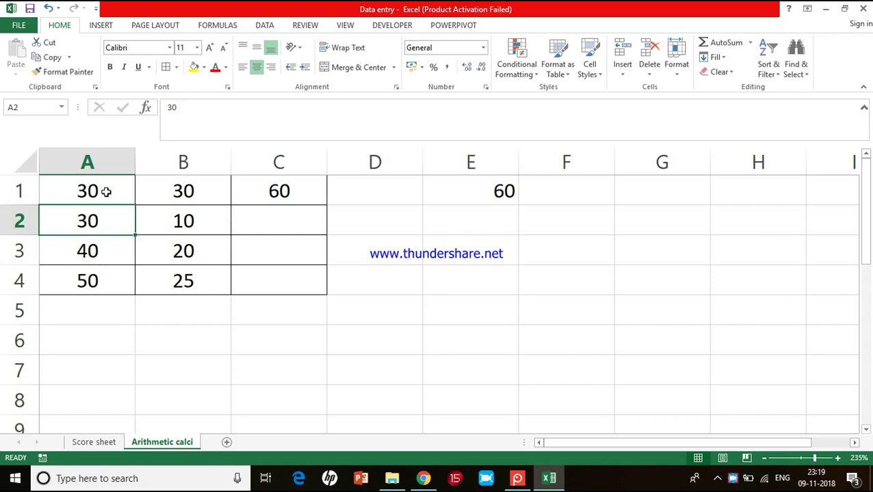
Step: Set the value of cell A1 to 50 and clear the formula from cell E1
{"action": "left_click", "coordinate": [105, 191]}
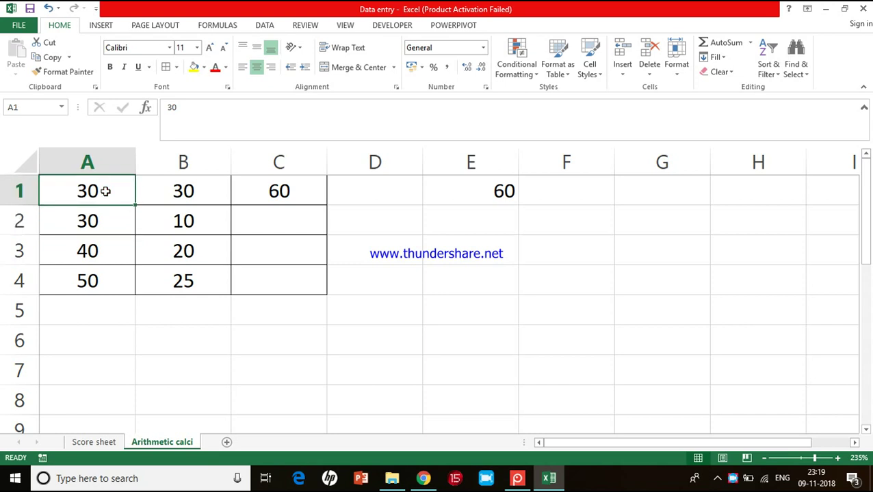
{"action": "type", "text": "50"}
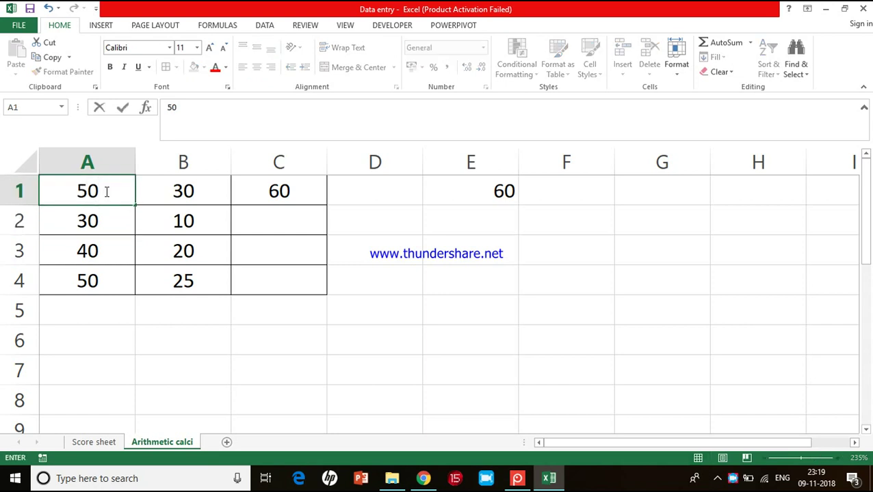
{"action": "key", "text": "Return"}
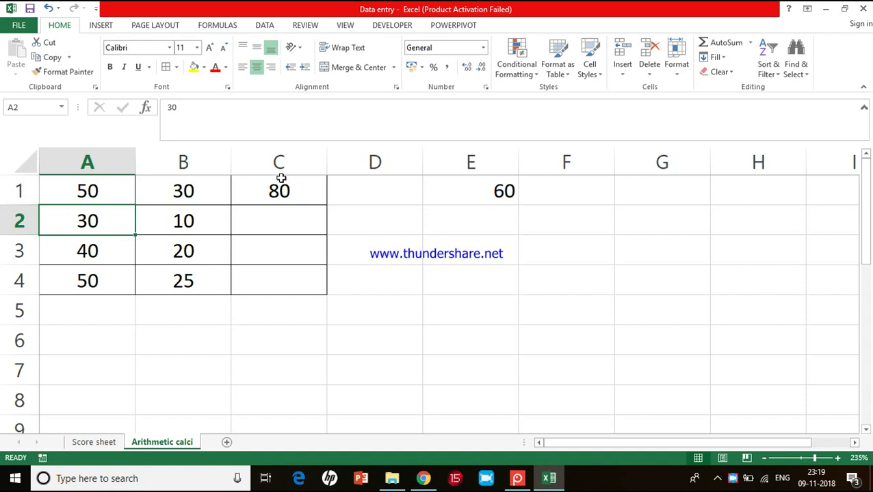
{"action": "left_click", "coordinate": [489, 191]}
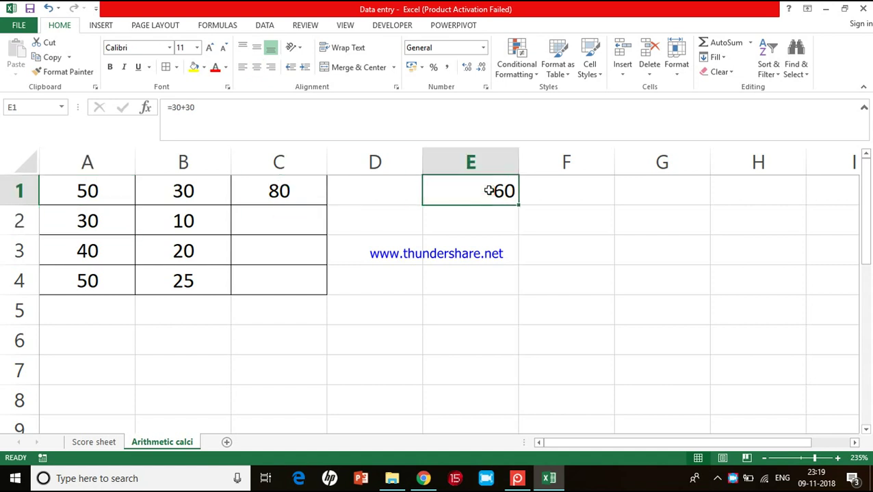
{"action": "key", "text": "Delete"}
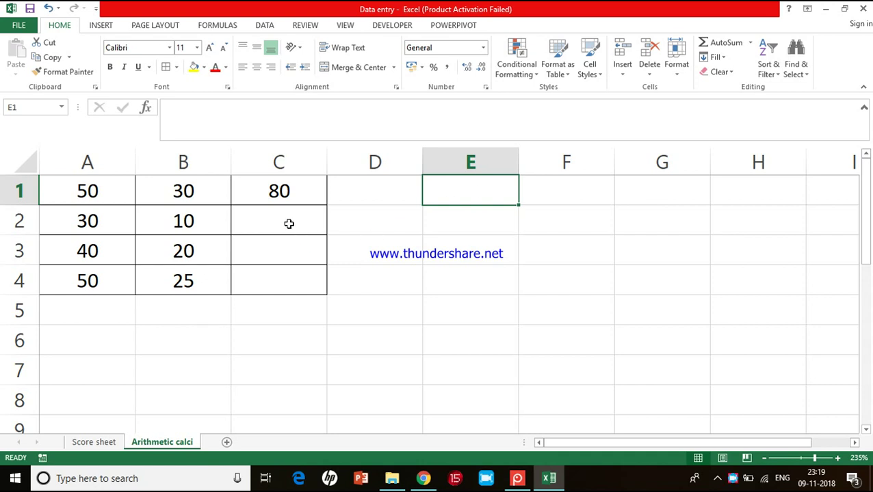
Step: Open the addition formula in cell C1 for editing and examine its references to A1 and B1
{"action": "left_click", "coordinate": [307, 192]}
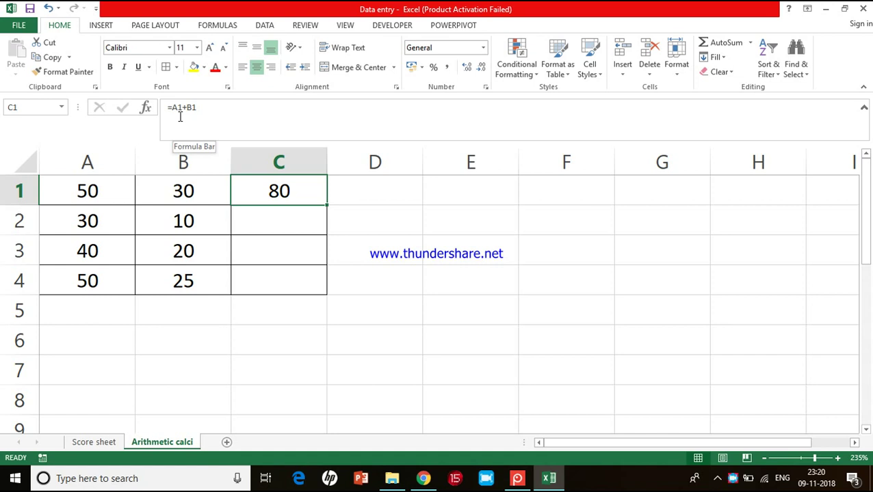
{"action": "left_click", "coordinate": [210, 103]}
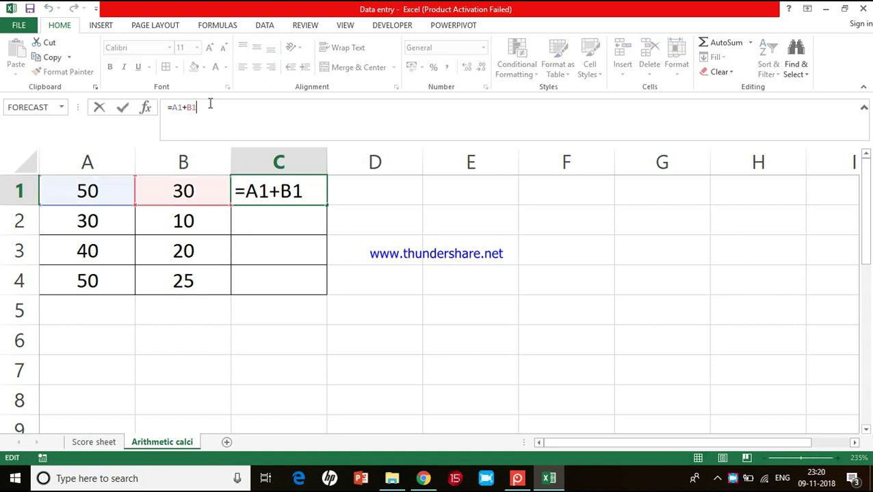
{"action": "key", "text": "Return"}
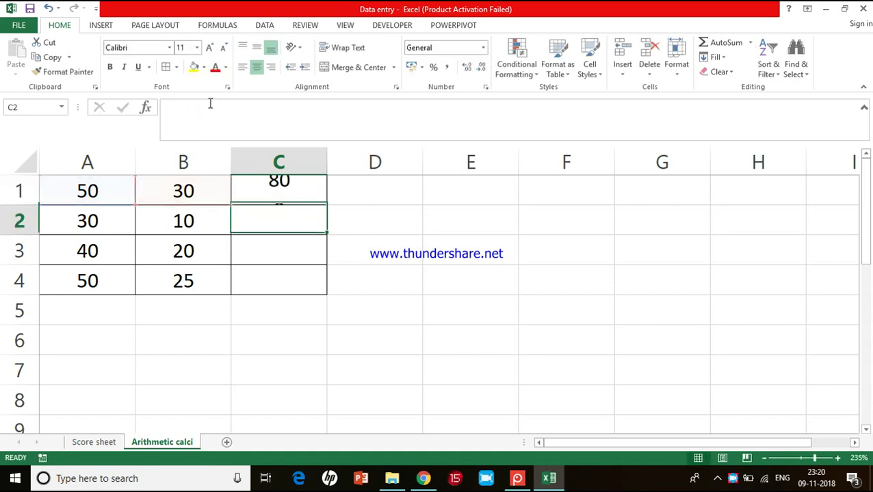
{"action": "left_click", "coordinate": [282, 193]}
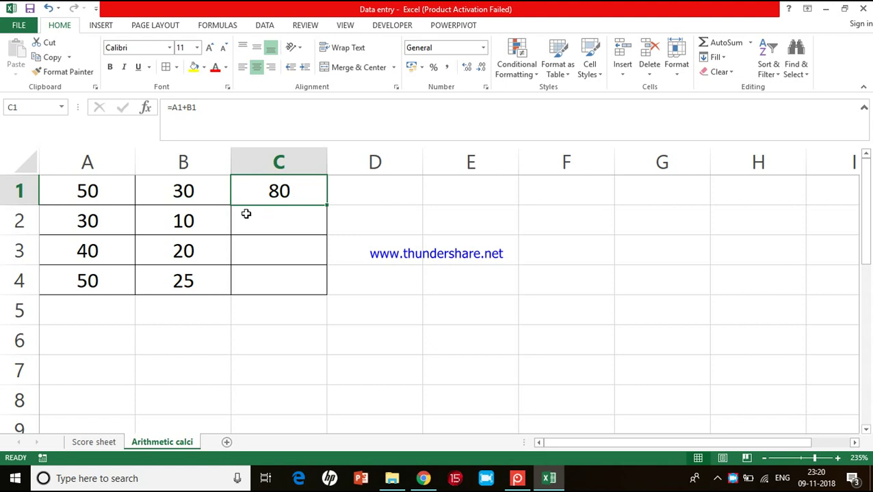
{"action": "double_click", "coordinate": [300, 187]}
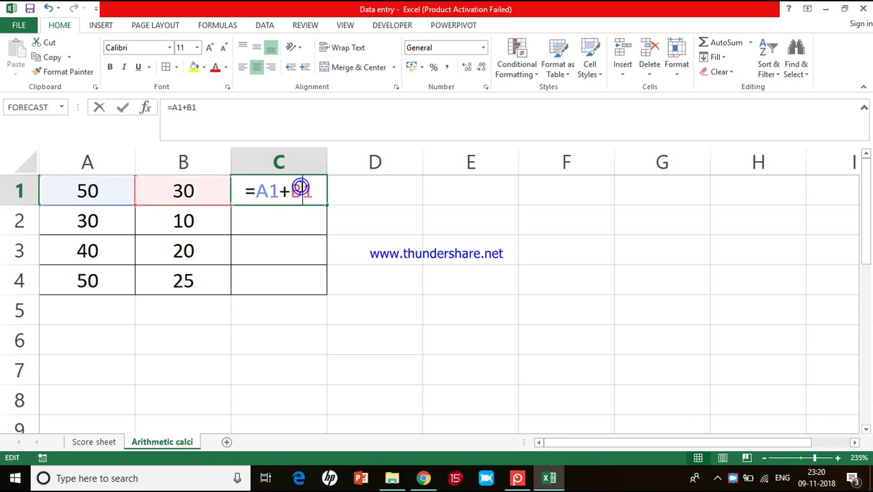
{"action": "left_click", "coordinate": [319, 192]}
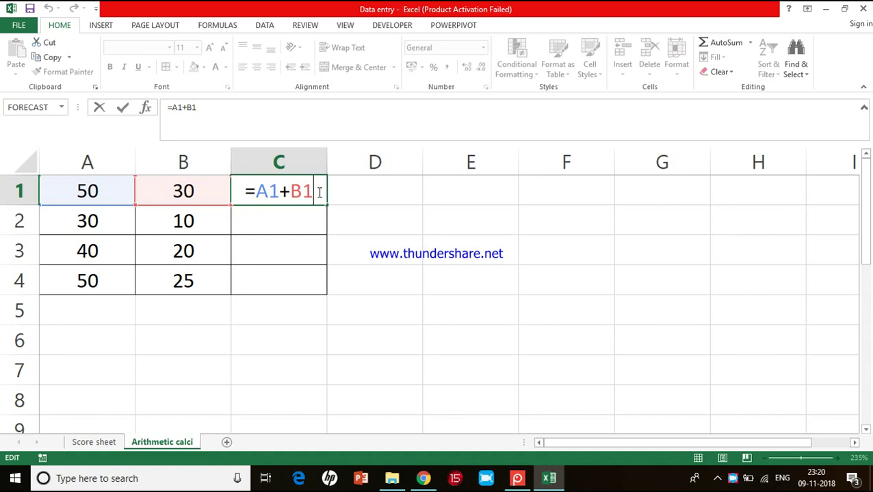
{"action": "key", "text": "Return"}
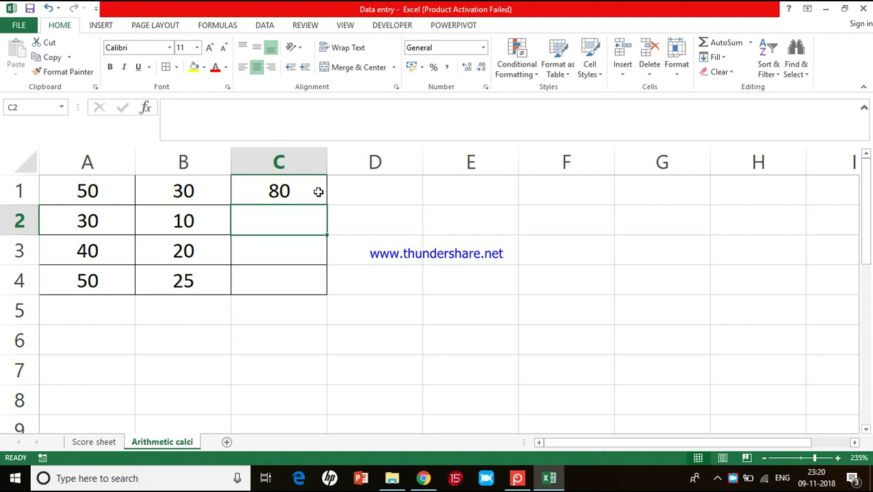
Step: Subtract the second row's values in cell C2 with the cell-reference formula =A2-B2
{"action": "type", "text": "="}
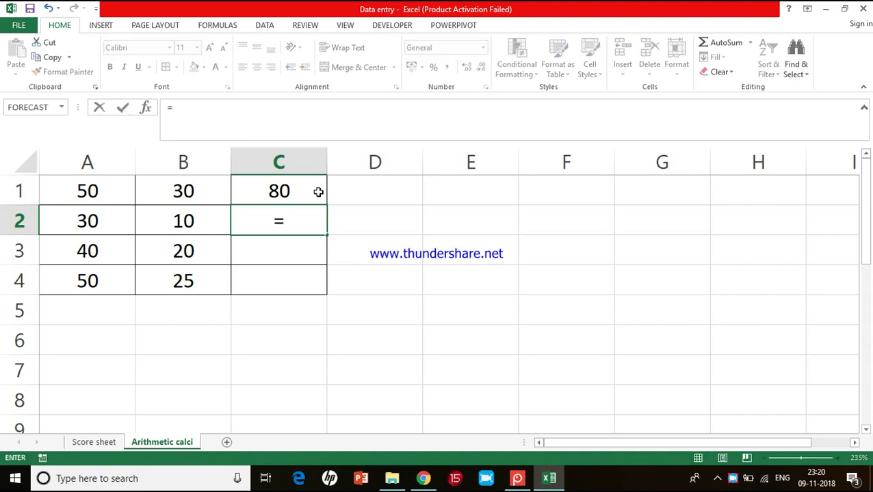
{"action": "left_click", "coordinate": [96, 220]}
{"action": "type", "text": "-"}
{"action": "left_click", "coordinate": [184, 226]}
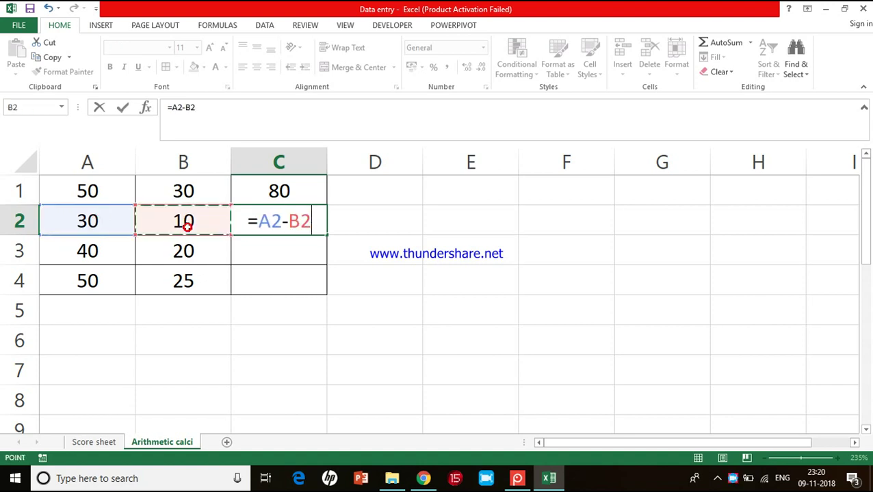
{"action": "key", "text": "Return"}
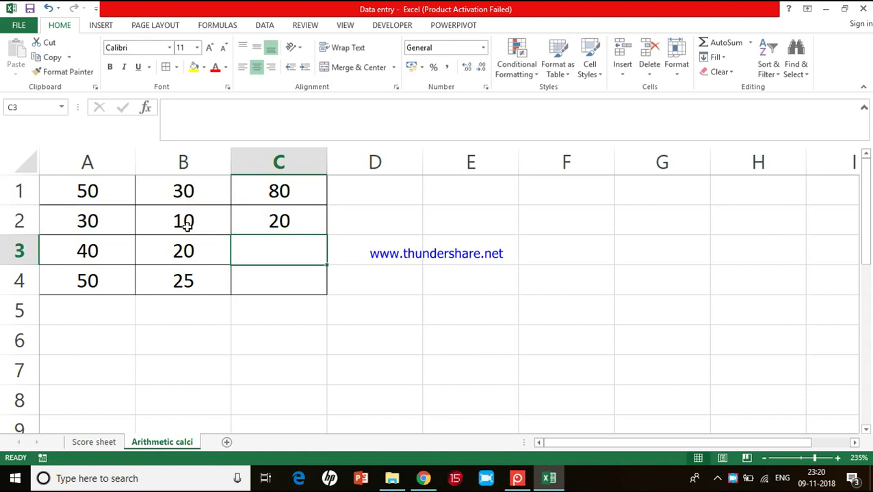
{"action": "left_click", "coordinate": [294, 219]}
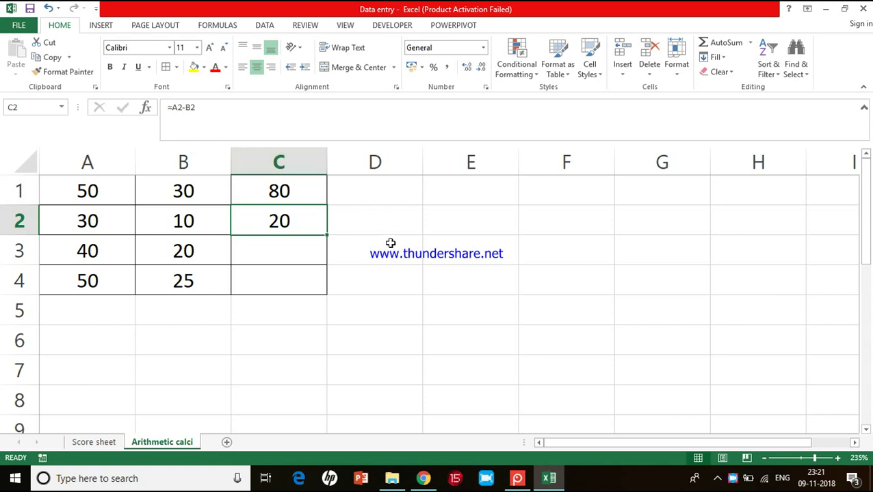
Step: Enter the formula =30-10 with the numbers given directly in cell E2
{"action": "left_click", "coordinate": [479, 217]}
{"action": "type", "text": "="}
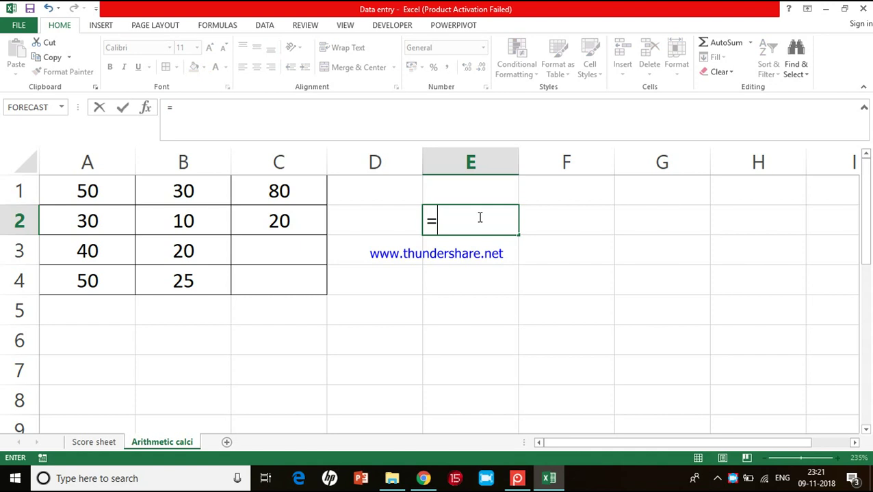
{"action": "type", "text": "30-10"}
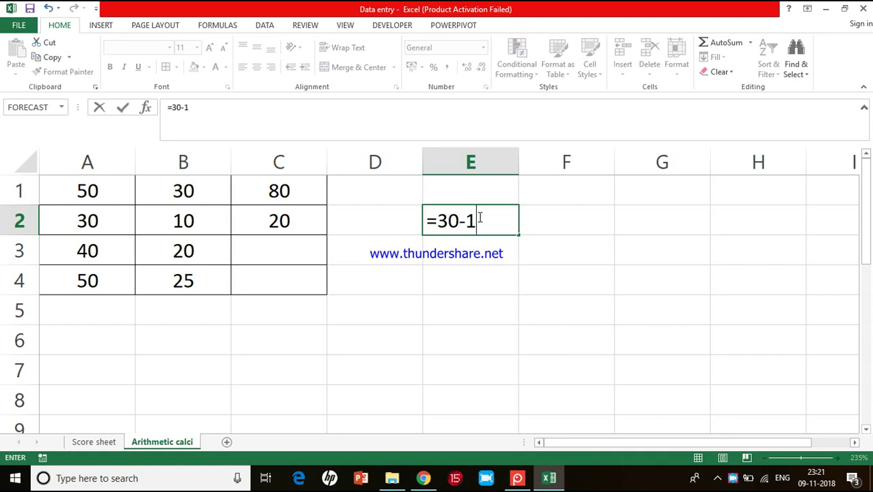
{"action": "key", "text": "Return"}
{"action": "left_click", "coordinate": [479, 217]}
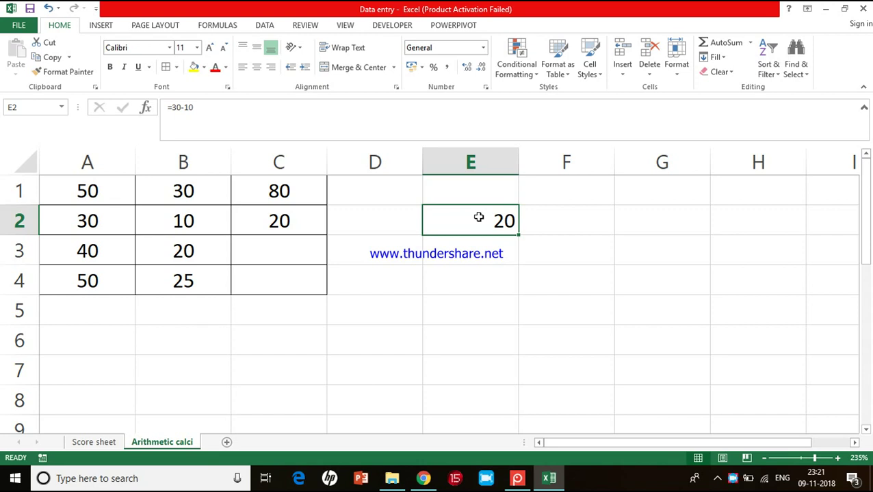
Step: Replace the formula in cell E2 with =30-15, with both numbers entered directly
{"action": "left_click", "coordinate": [206, 217]}
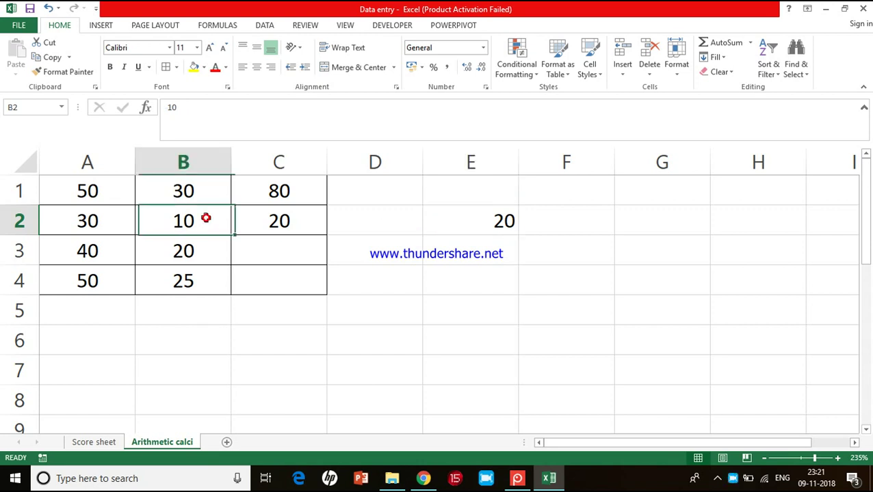
{"action": "left_click", "coordinate": [507, 216]}
{"action": "type", "text": "=30-15"}
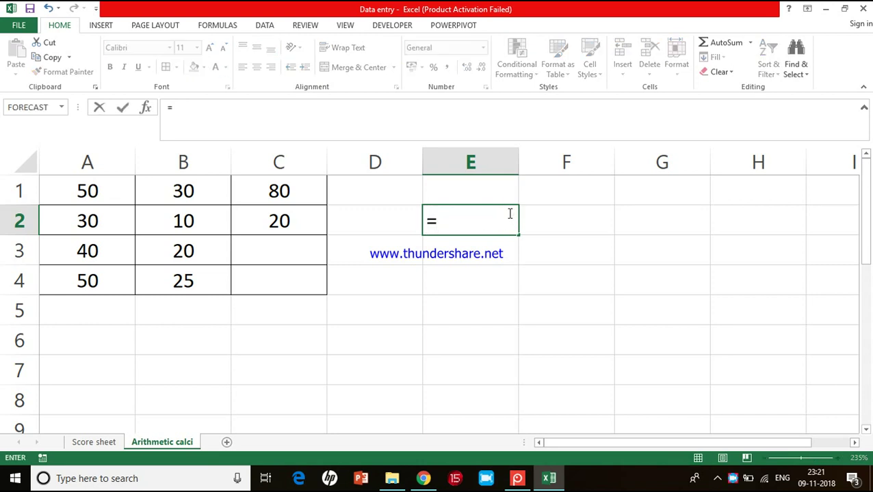
{"action": "key", "text": "Return"}
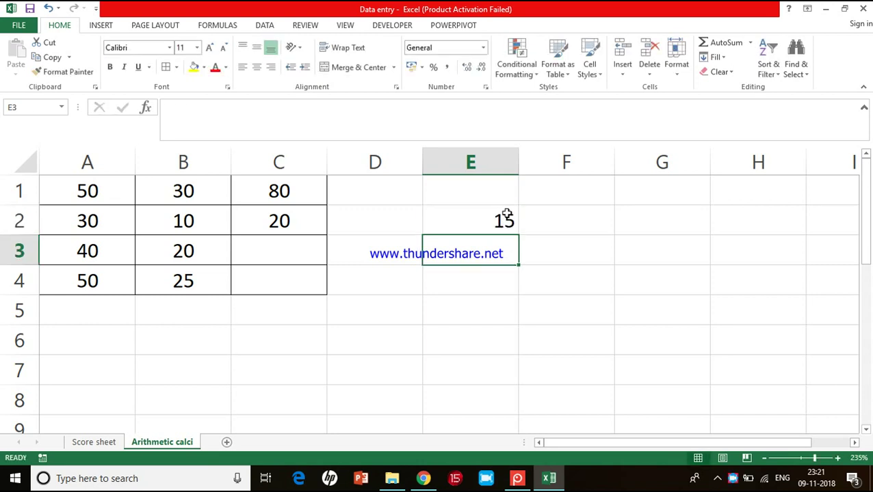
Step: Set the value of cell B2 to 15
{"action": "left_click", "coordinate": [209, 221]}
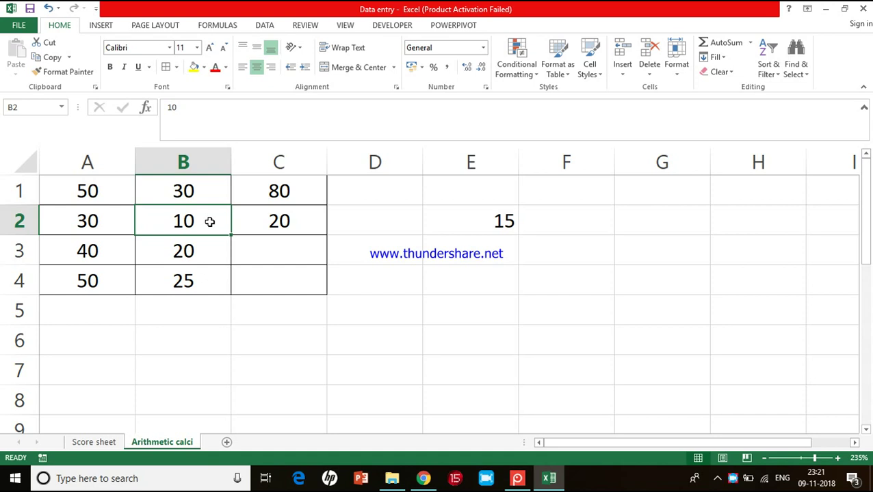
{"action": "type", "text": "15"}
{"action": "key", "text": "Return"}
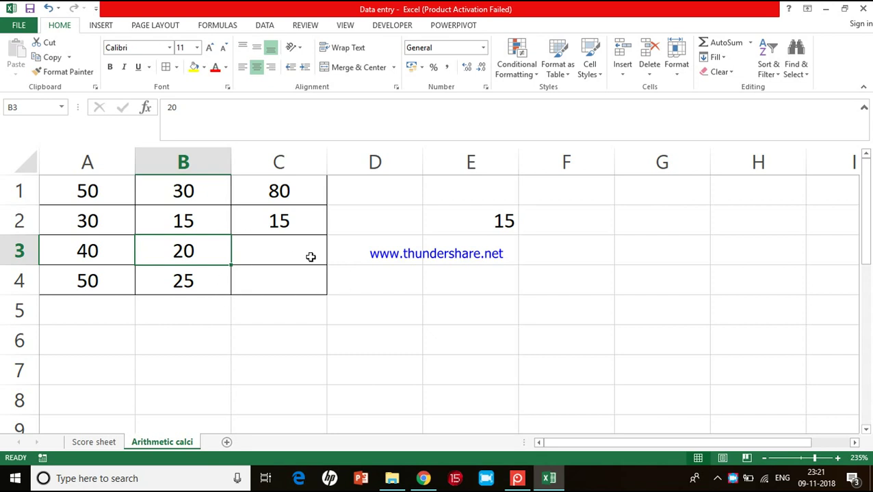
Step: Multiply the third row's two values in cell C3 with the cell-reference formula =A3*B3
{"action": "left_click", "coordinate": [284, 251]}
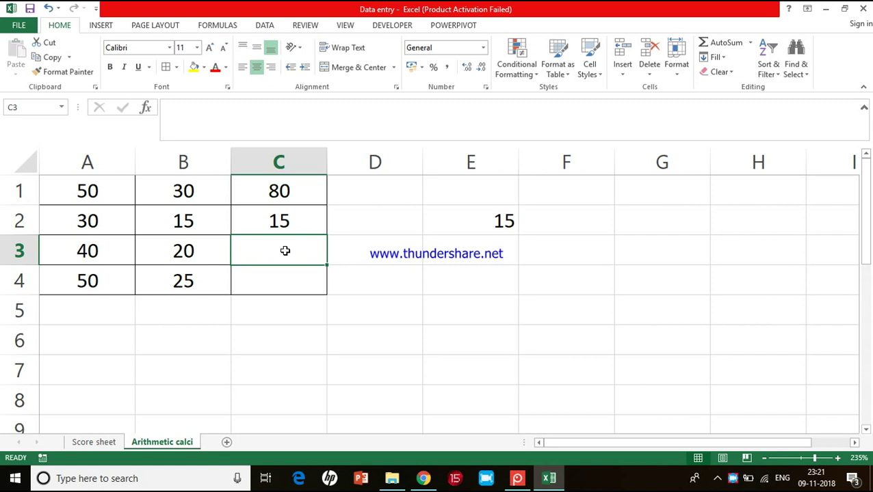
{"action": "type", "text": "="}
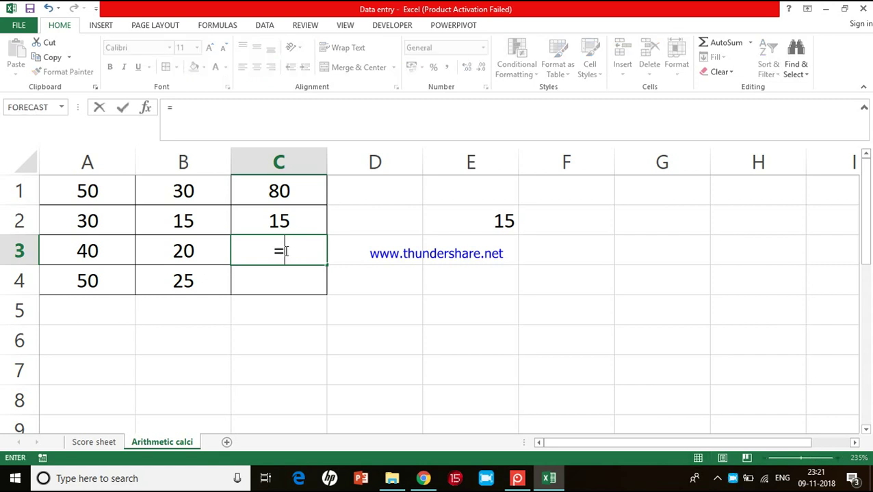
{"action": "left_click", "coordinate": [117, 251]}
{"action": "type", "text": "*"}
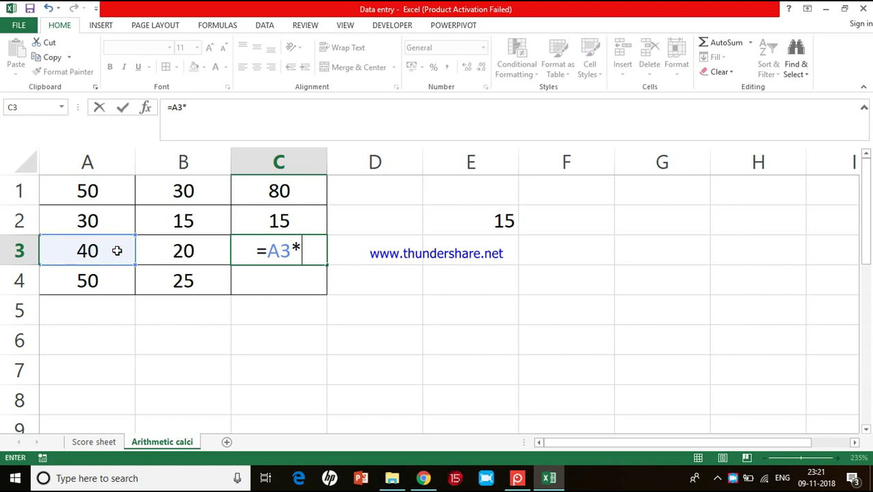
{"action": "left_click", "coordinate": [203, 251]}
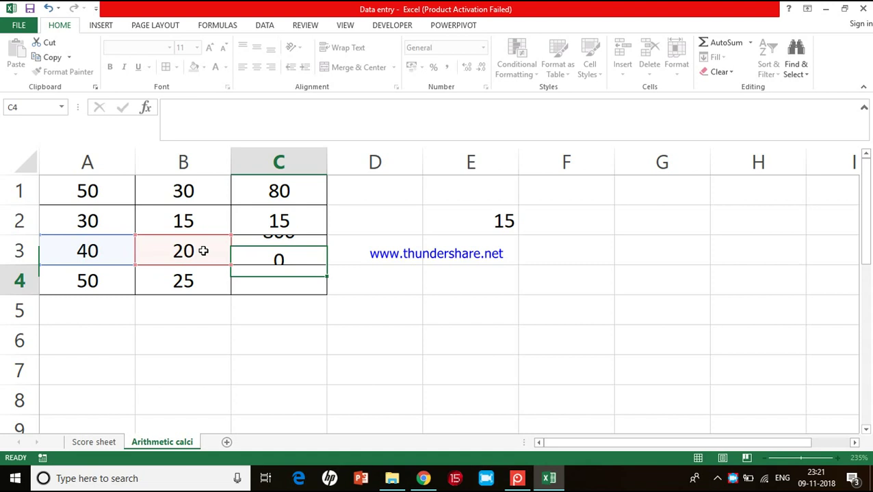
{"action": "key", "text": "Return"}
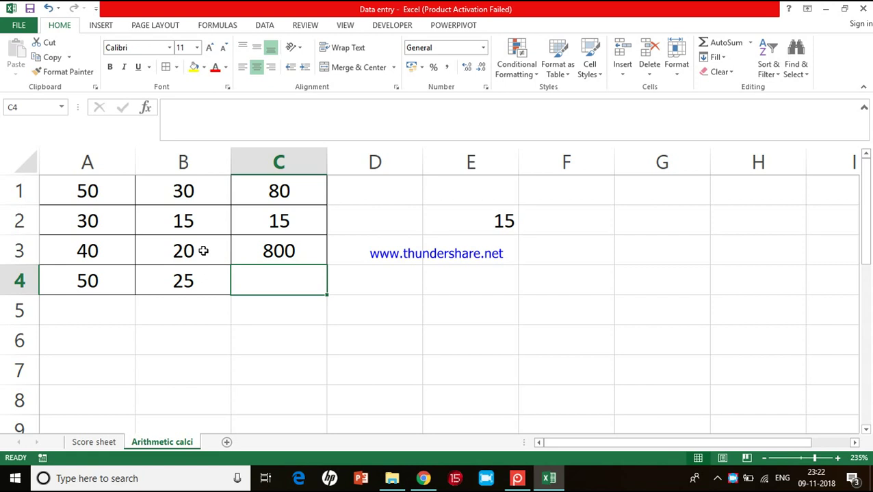
Step: Divide the fourth row's two values in cell C4 with the cell-reference formula =A4/B4
{"action": "type", "text": "="}
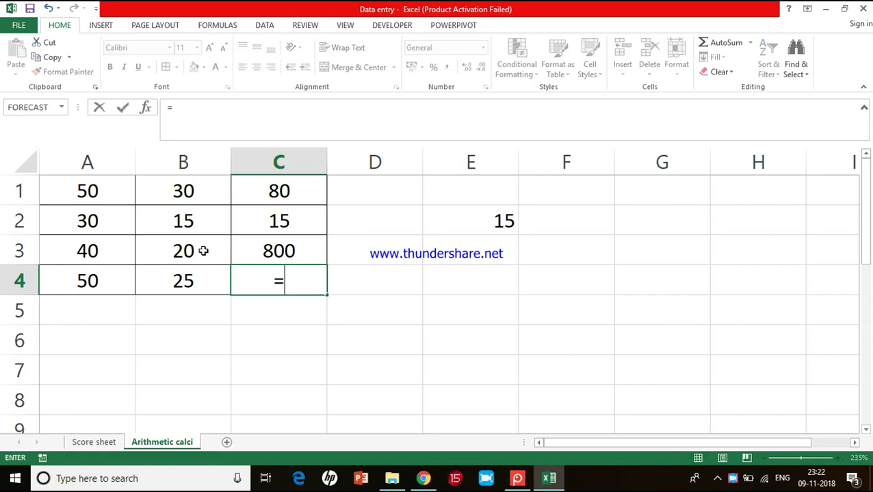
{"action": "left_click", "coordinate": [91, 280]}
{"action": "type", "text": "/"}
{"action": "left_click", "coordinate": [170, 287]}
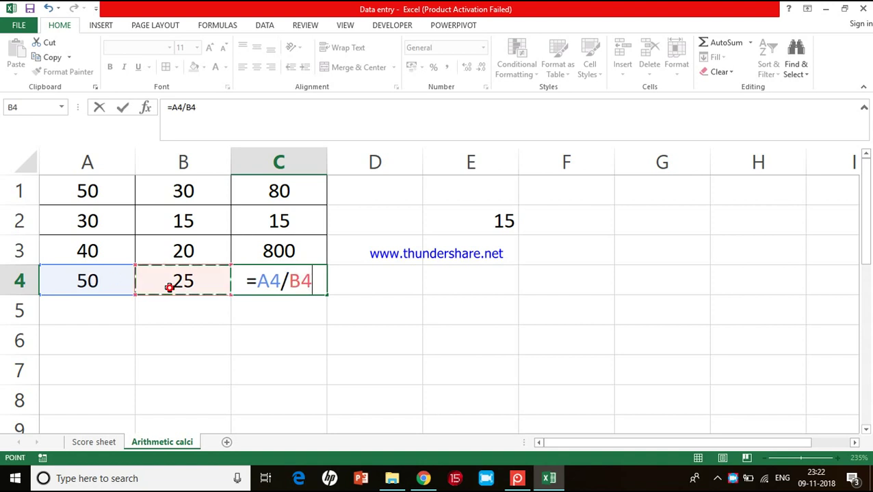
{"action": "key", "text": "Return"}
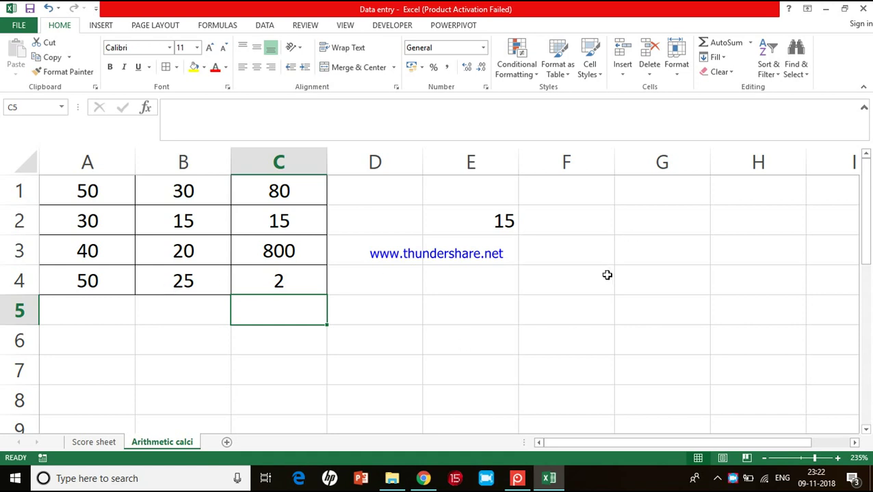
Step: Clear cell E2 and fill cells E1:E6 with the number series 10 to 60 in increments of 10
{"action": "left_click", "coordinate": [496, 210]}
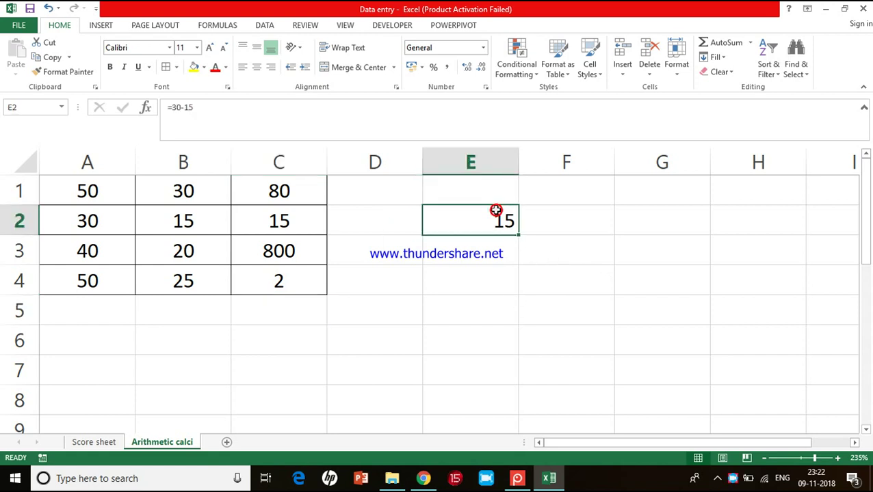
{"action": "key", "text": "Delete"}
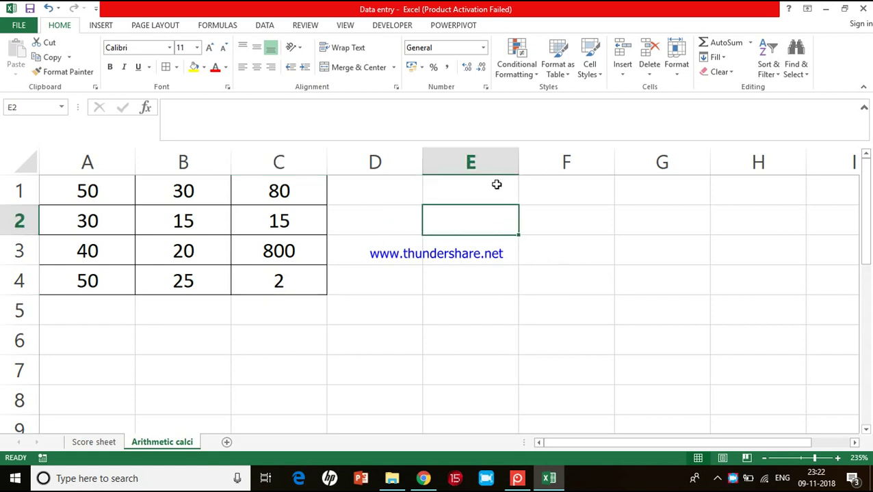
{"action": "left_click", "coordinate": [494, 186]}
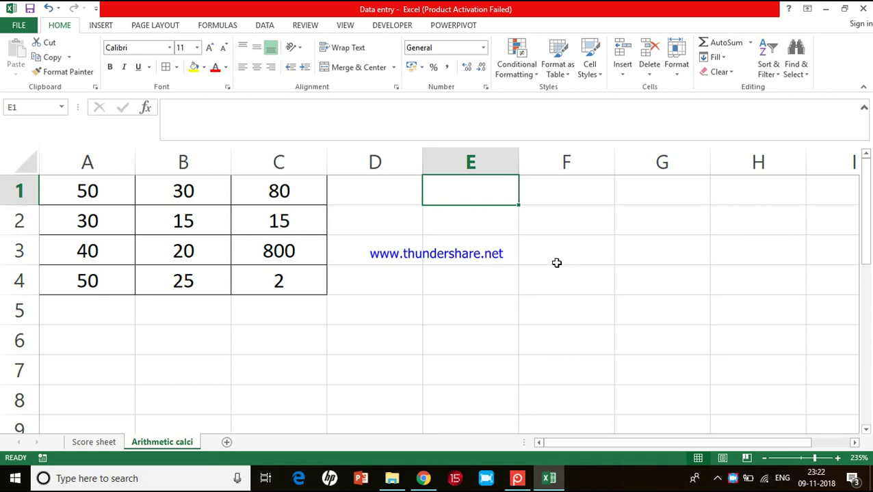
{"action": "type", "text": "10"}
{"action": "key", "text": "Return"}
{"action": "type", "text": "20"}
{"action": "key", "text": "Return"}
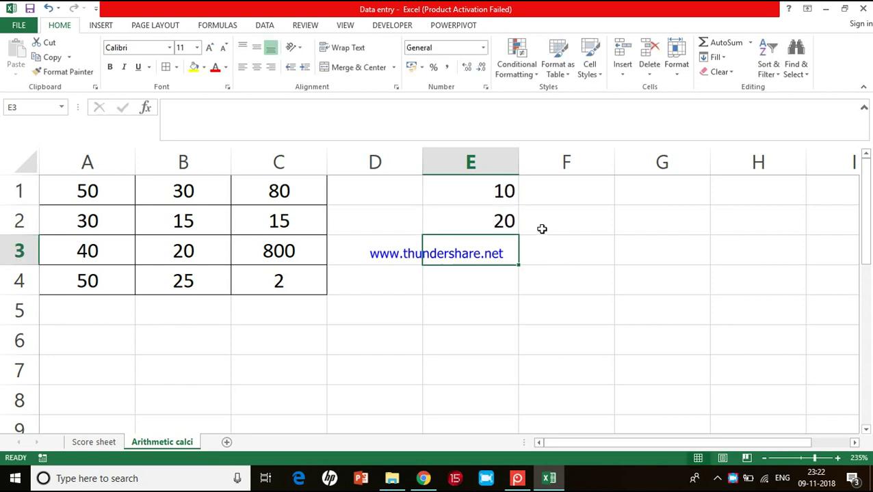
{"action": "left_click_drag", "start_coordinate": [506, 188], "coordinate": [511, 367]}
Step: Add the six values of column E in cell E7 with the formula =E1+E2+E3+E4+E5+E6
{"action": "left_click", "coordinate": [511, 368]}
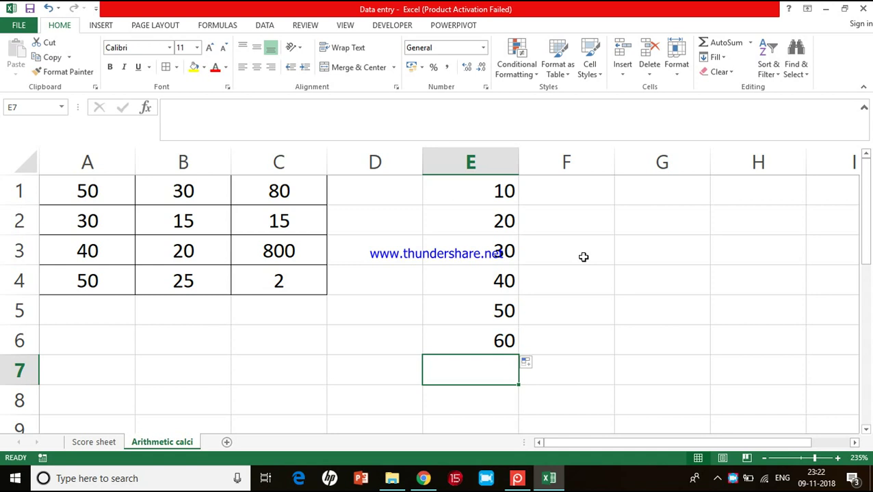
{"action": "type", "text": "="}
{"action": "left_click", "coordinate": [500, 192]}
{"action": "type", "text": "+"}
{"action": "left_click", "coordinate": [497, 215]}
{"action": "type", "text": "+"}
{"action": "left_click", "coordinate": [492, 249]}
{"action": "type", "text": "+"}
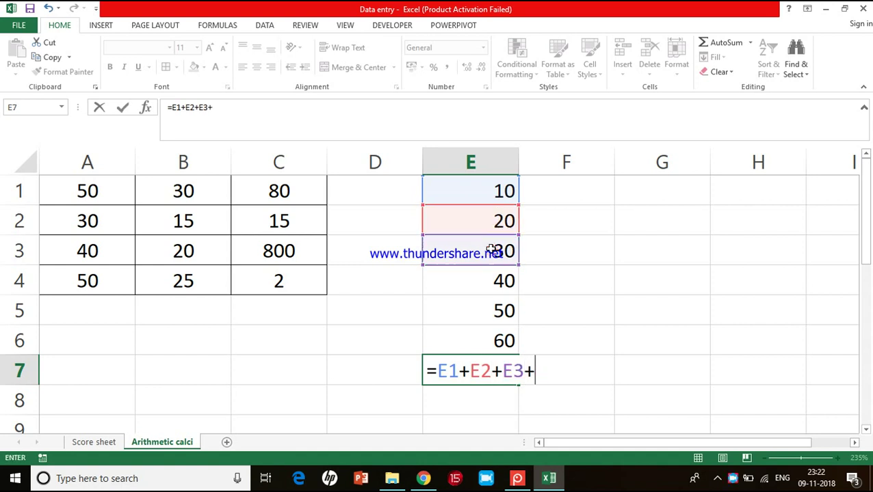
{"action": "left_click", "coordinate": [484, 284]}
{"action": "type", "text": "+"}
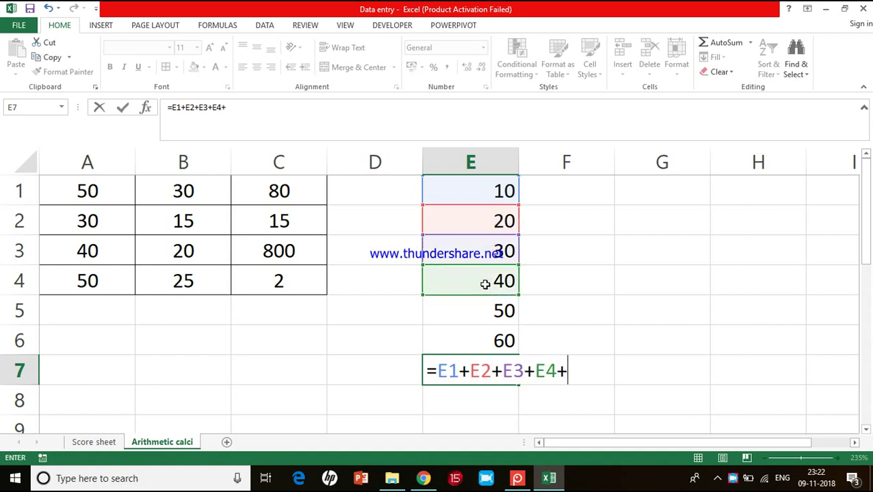
{"action": "left_click", "coordinate": [486, 315]}
{"action": "type", "text": "+"}
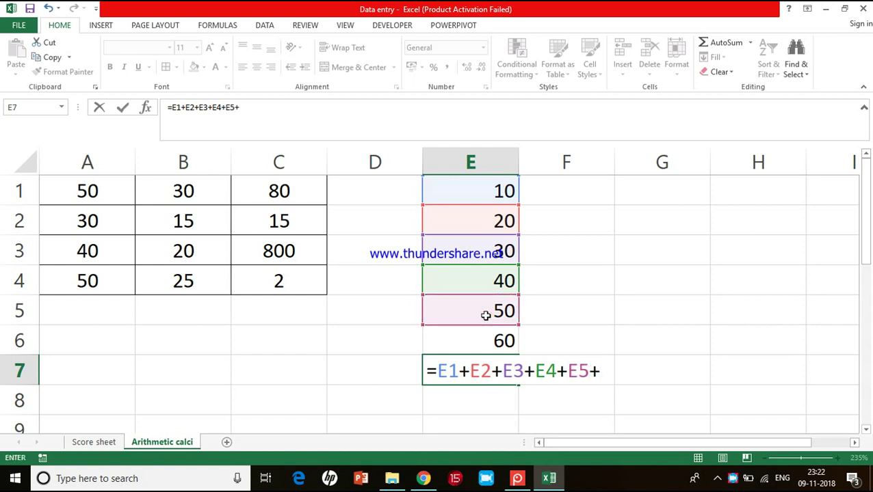
{"action": "left_click", "coordinate": [478, 342]}
{"action": "key", "text": "Return"}
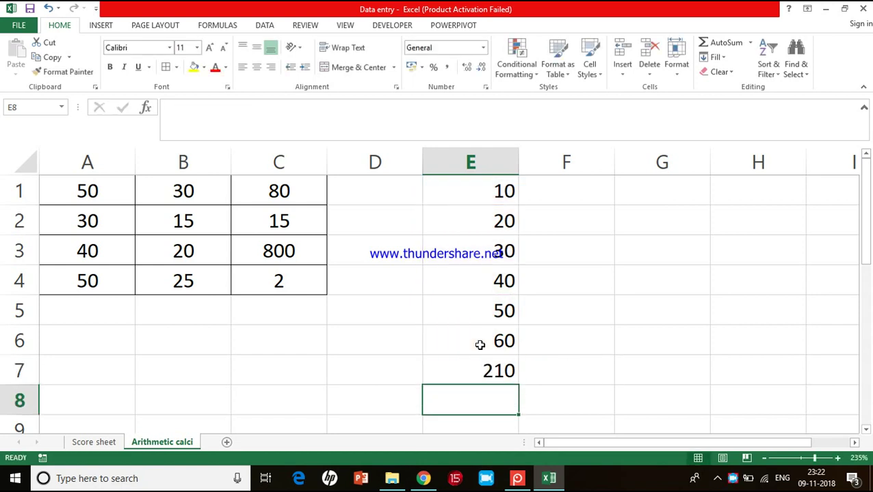
Step: Clear cell E7 and total the column's values there with the function =sum(E1:E6)
{"action": "key", "text": "Up"}
{"action": "key", "text": "Delete"}
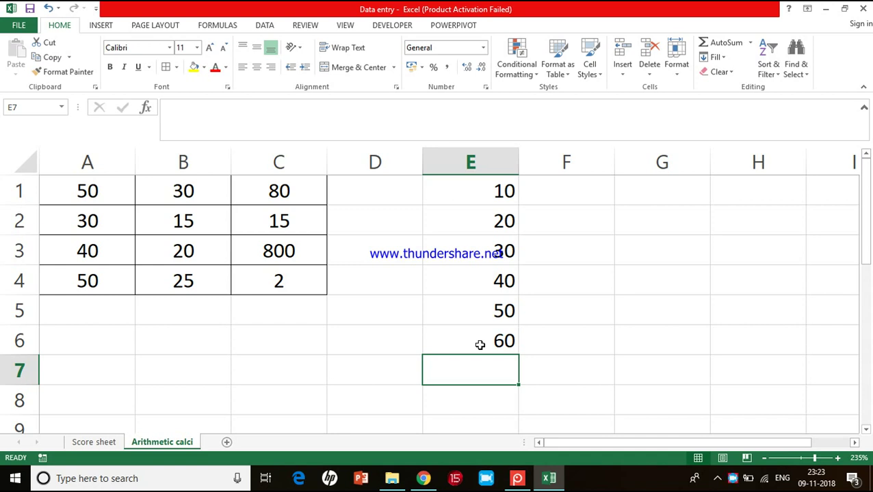
{"action": "left_click", "coordinate": [472, 190]}
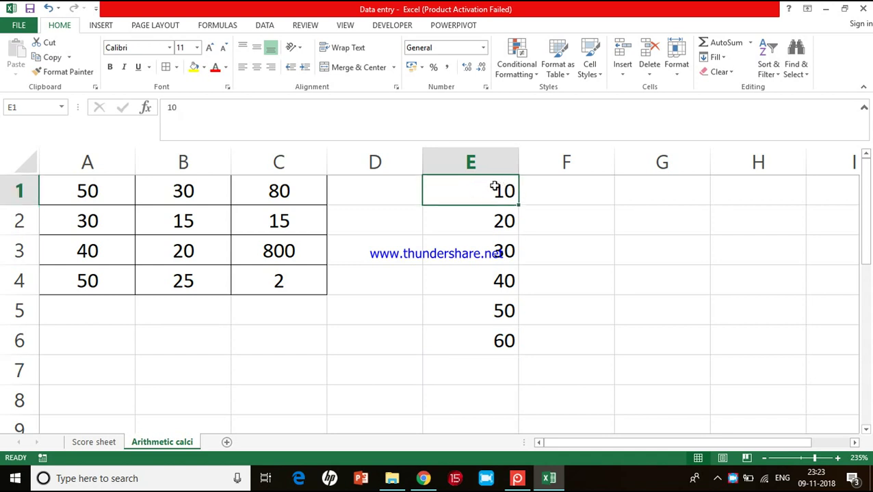
{"action": "left_click_drag", "start_coordinate": [494, 187], "coordinate": [474, 340]}
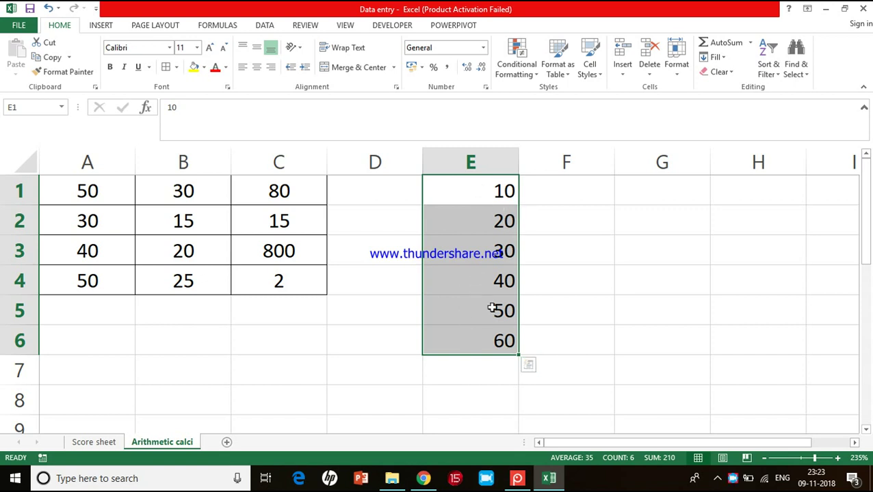
{"action": "left_click", "coordinate": [491, 371]}
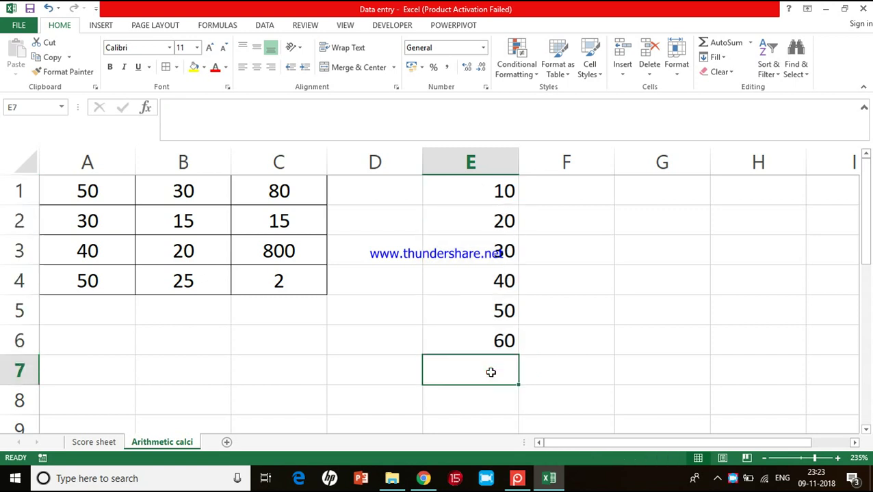
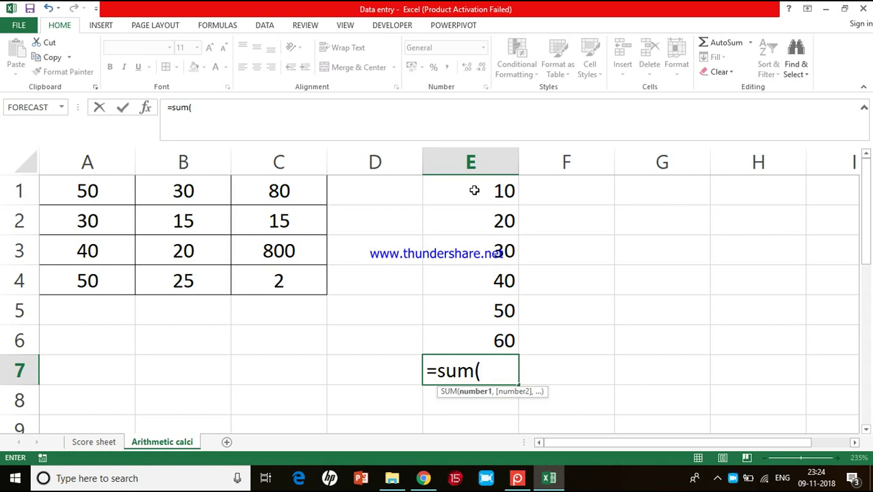
{"action": "left_click_drag", "start_coordinate": [474, 190], "coordinate": [465, 331]}
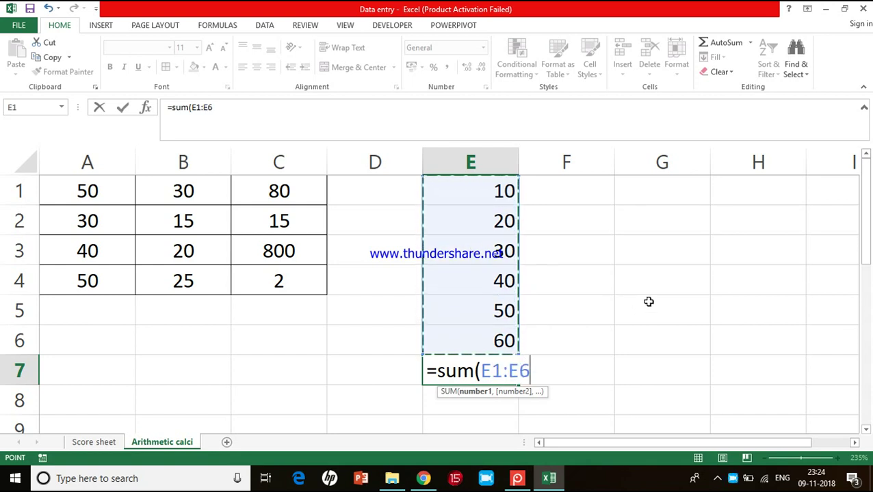
{"action": "type", "text": ")"}
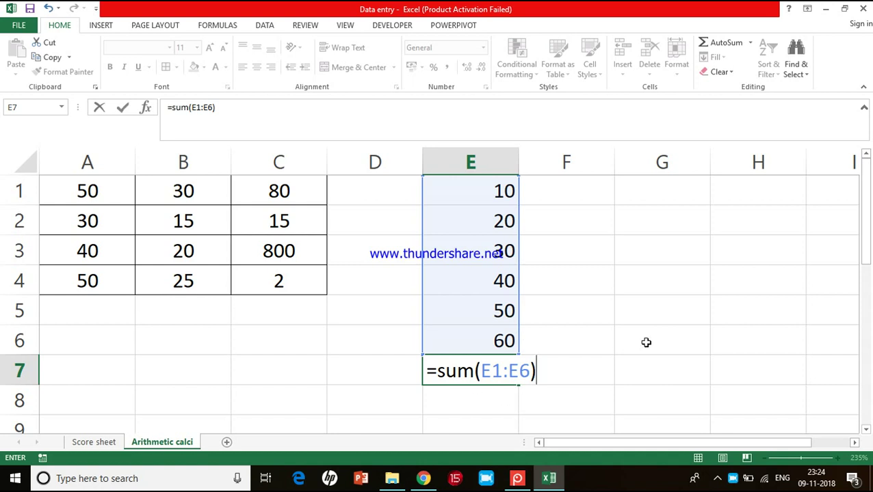
{"action": "key", "text": "Return"}
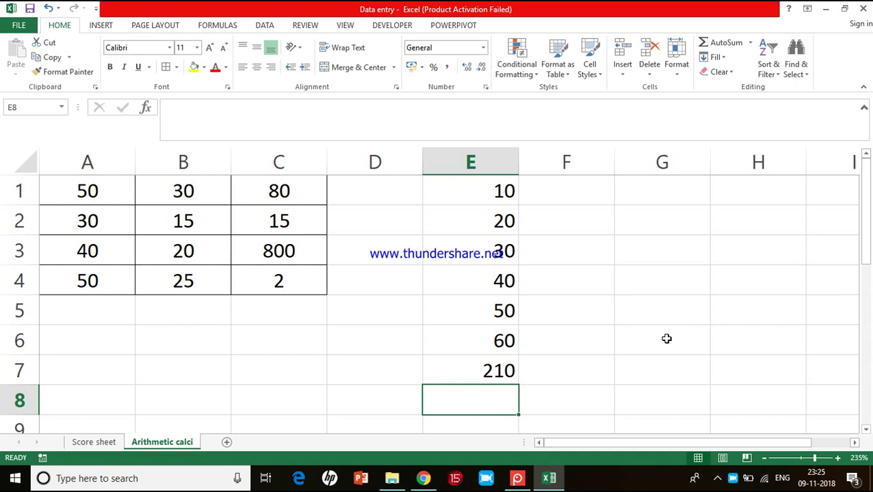
Step: On the Score sheet worksheet, add the heading "Total" in cell H2 and apply cell borders to H2:H8
{"action": "left_click", "coordinate": [95, 441]}
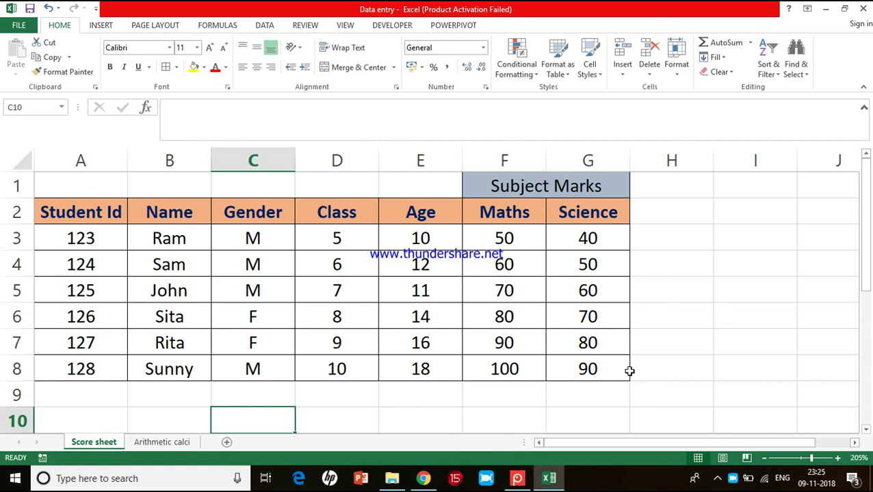
{"action": "left_click", "coordinate": [663, 208]}
{"action": "type", "text": "To"}
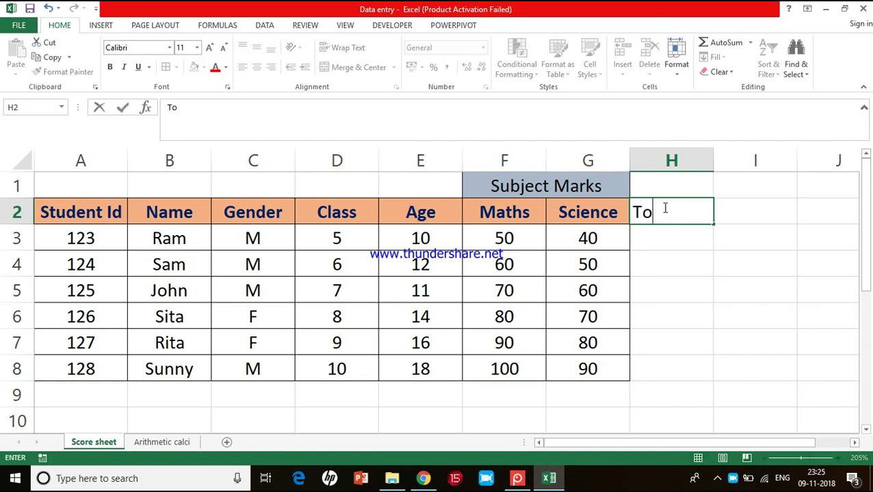
{"action": "type", "text": "tal"}
{"action": "key", "text": "Return"}
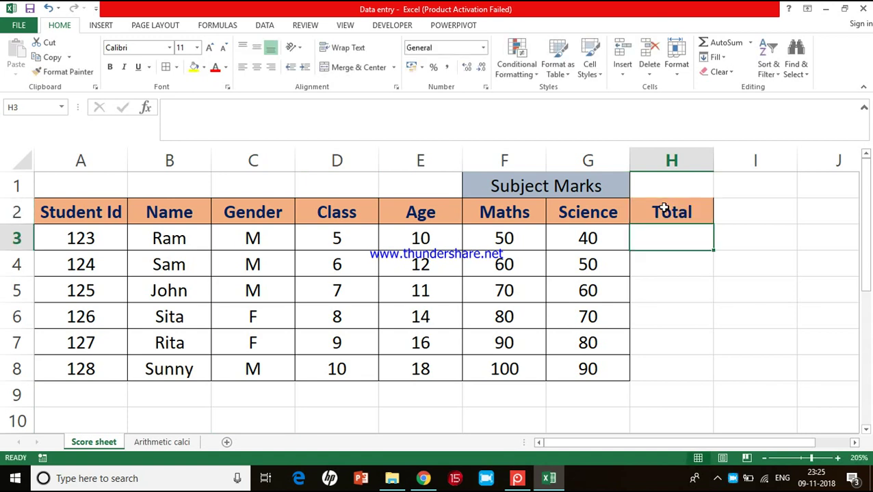
{"action": "left_click", "coordinate": [664, 208]}
{"action": "left_click_drag", "start_coordinate": [663, 208], "coordinate": [644, 362]}
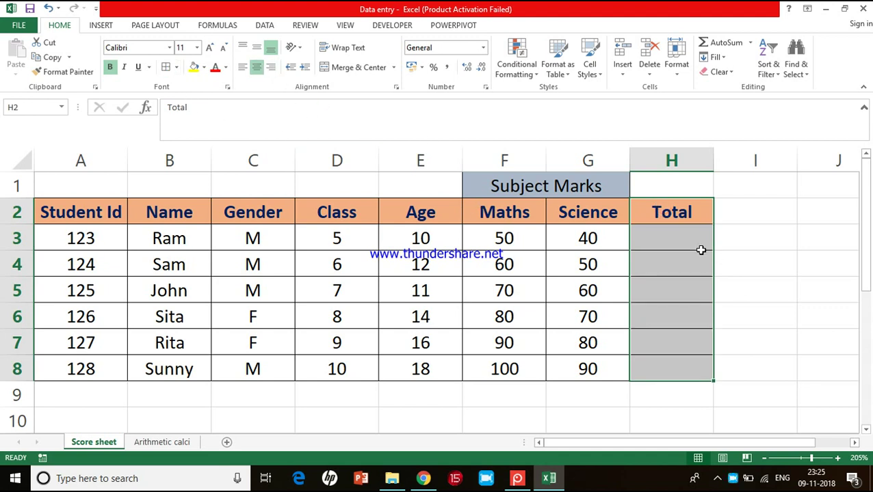
Step: Add the Maths and Science marks in cell H3 with =F3+G3 and fill the formula through cell H8
{"action": "left_click", "coordinate": [671, 246]}
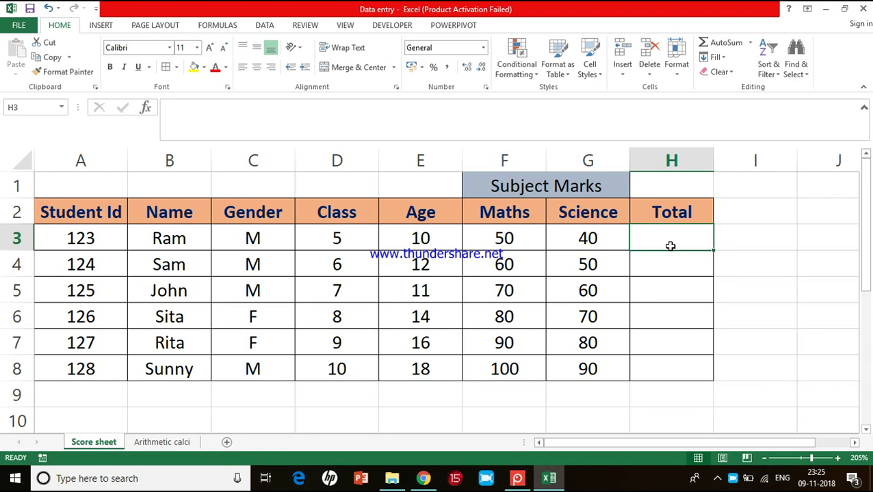
{"action": "type", "text": "="}
{"action": "left_click", "coordinate": [513, 235]}
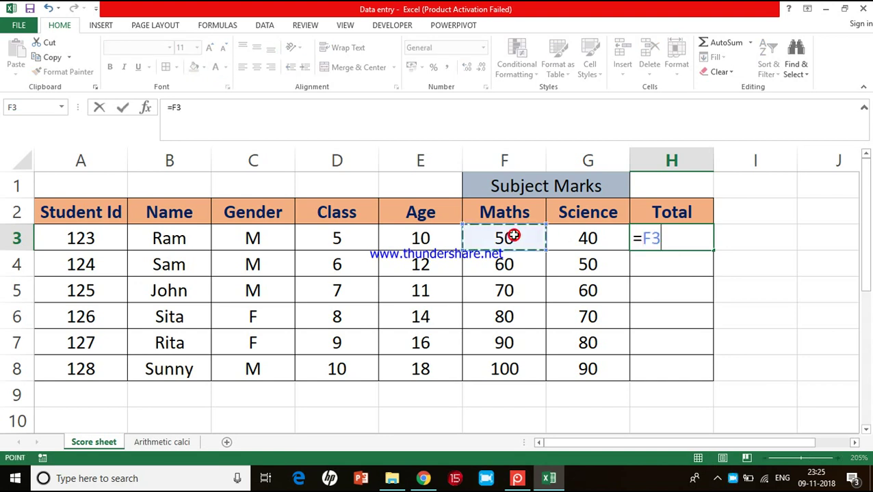
{"action": "type", "text": "+"}
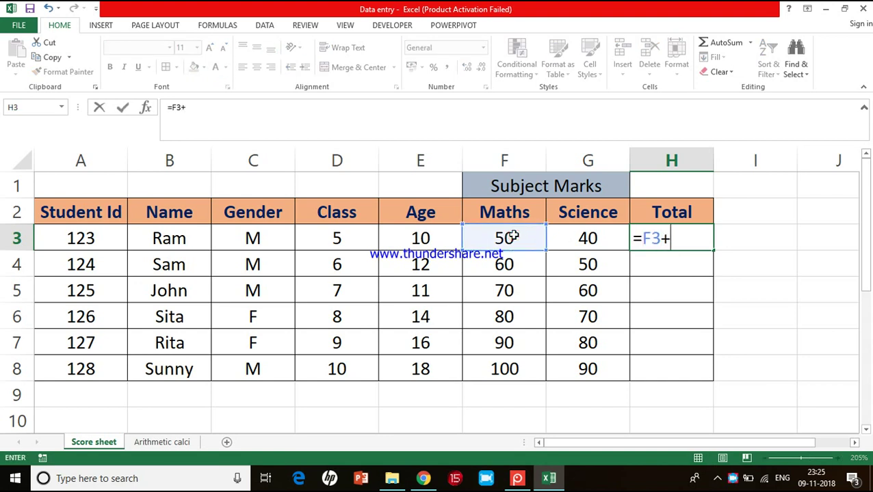
{"action": "left_click", "coordinate": [559, 239]}
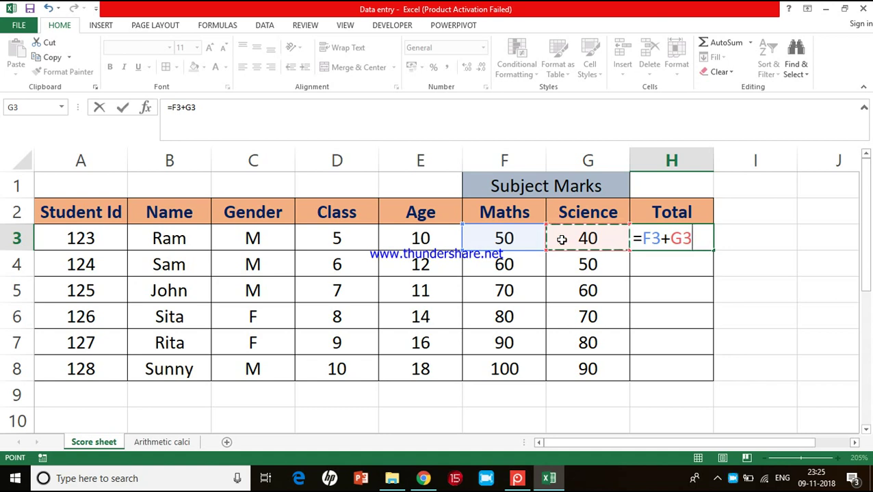
{"action": "key", "text": "Return"}
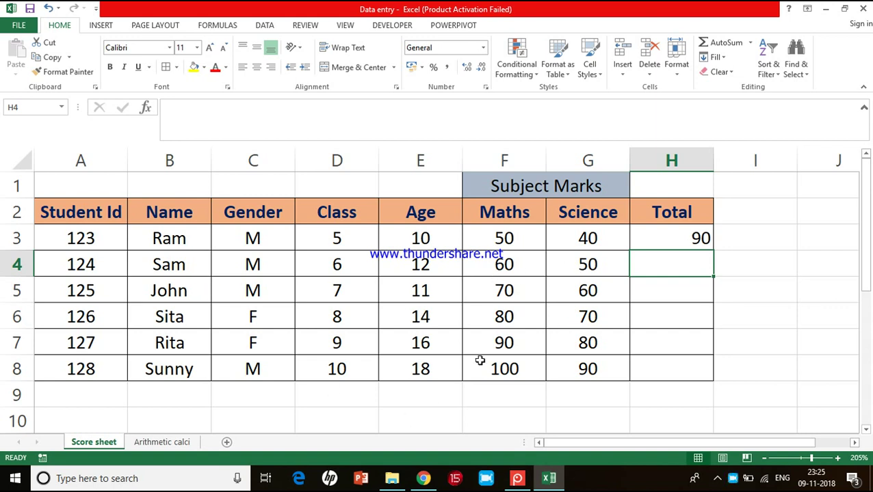
{"action": "left_click", "coordinate": [670, 238]}
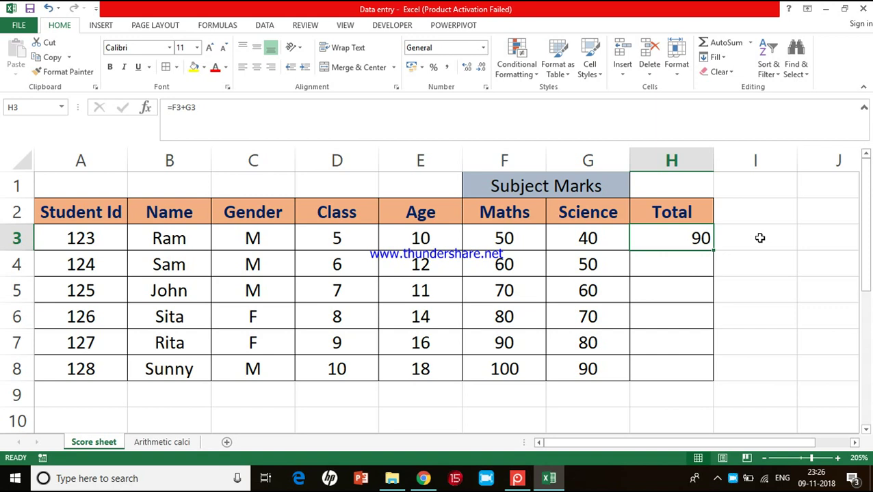
{"action": "double_click", "coordinate": [712, 251]}
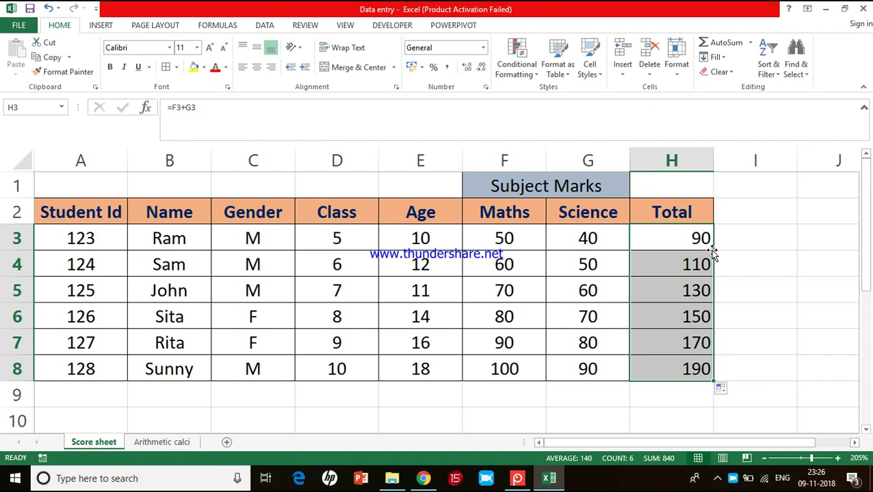
Step: Inspect the filled formulas in the Total column, checking the cell references used in H3 and H4
{"action": "left_click", "coordinate": [694, 265]}
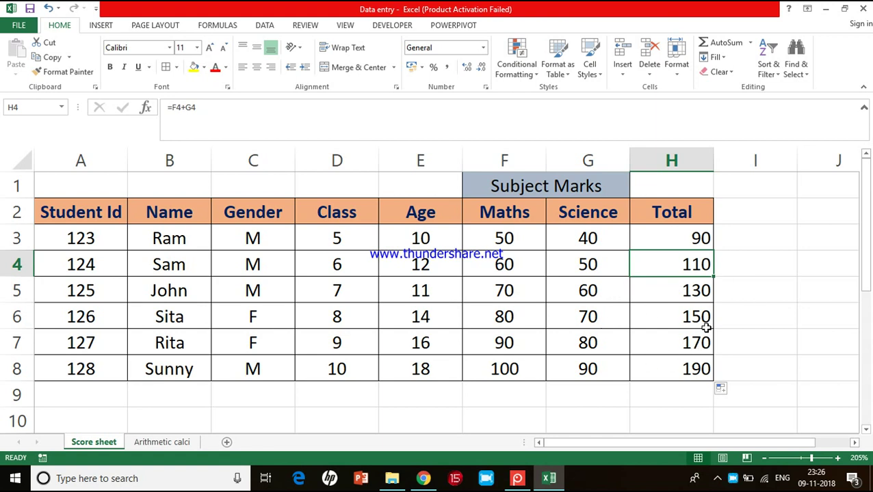
{"action": "left_click", "coordinate": [677, 236]}
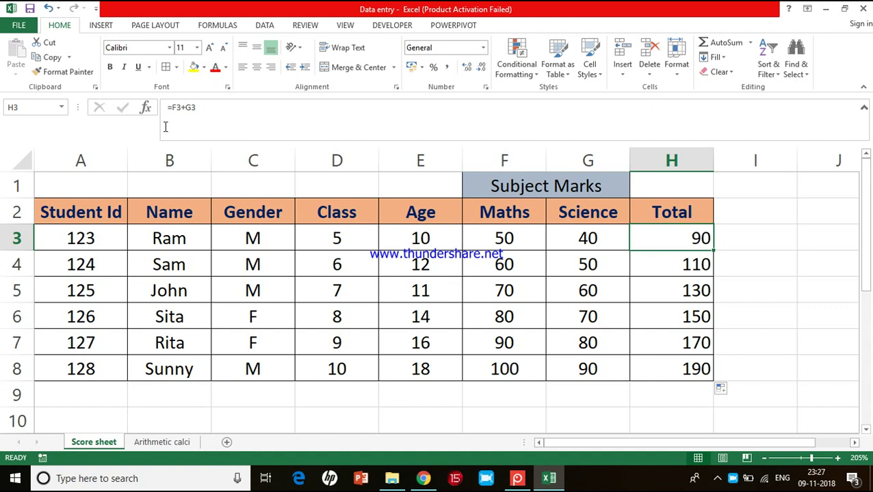
{"action": "left_click", "coordinate": [652, 260]}
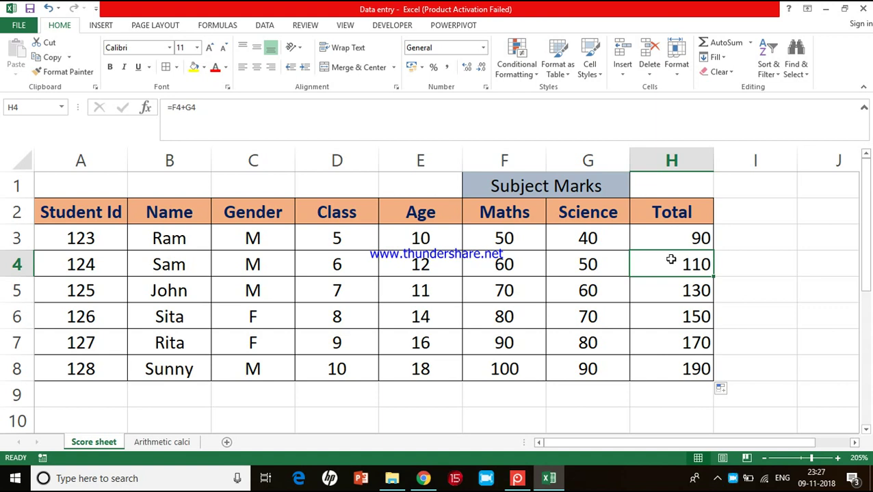
{"action": "double_click", "coordinate": [646, 261]}
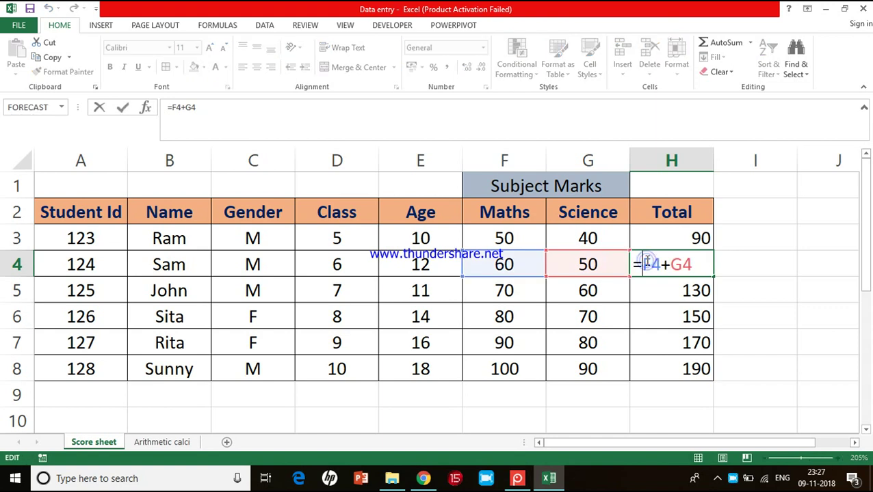
{"action": "key", "text": "Return"}
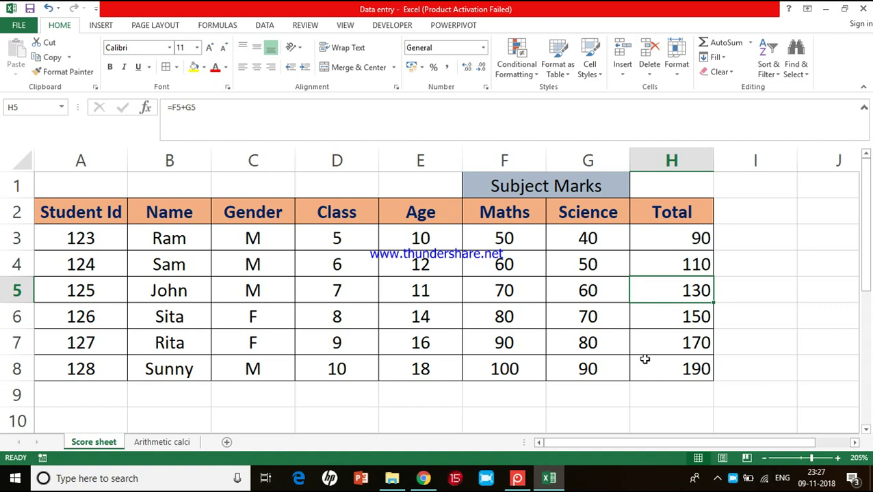
Step: Total the Maths marks in cell F9 with the function =sum(F3:F8)
{"action": "left_click", "coordinate": [498, 391]}
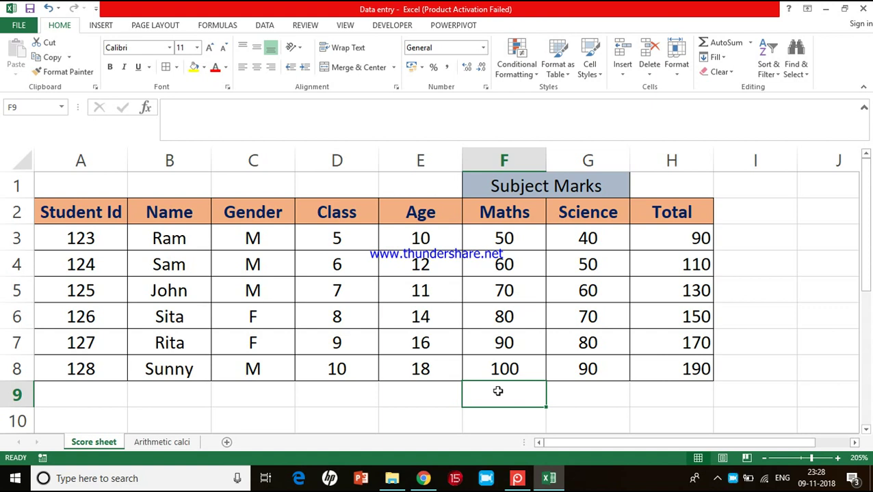
{"action": "type", "text": "=sum"}
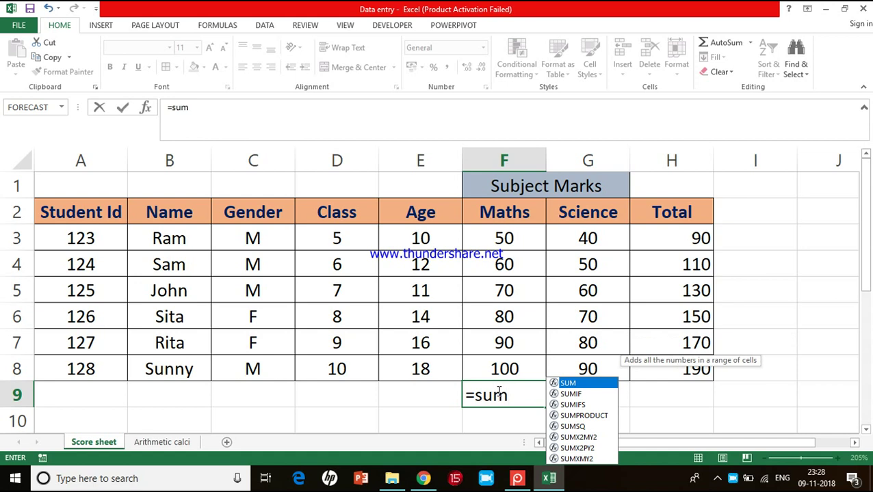
{"action": "type", "text": "("}
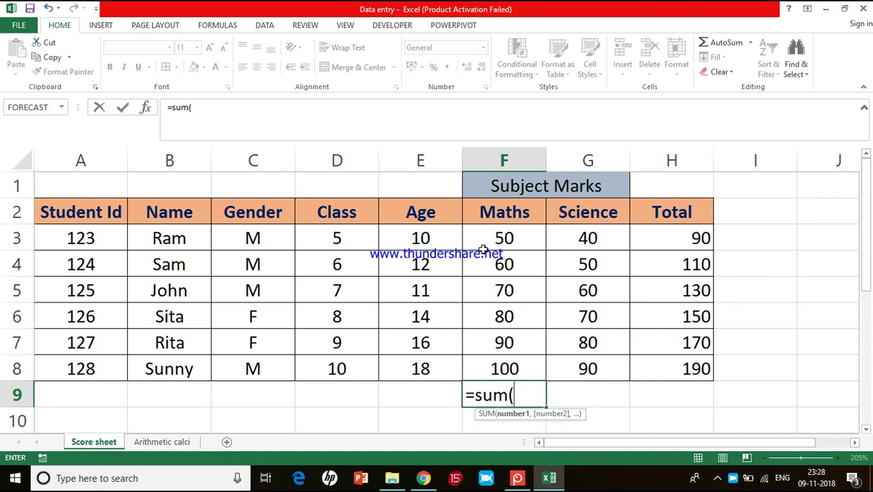
{"action": "left_click_drag", "start_coordinate": [481, 239], "coordinate": [480, 363]}
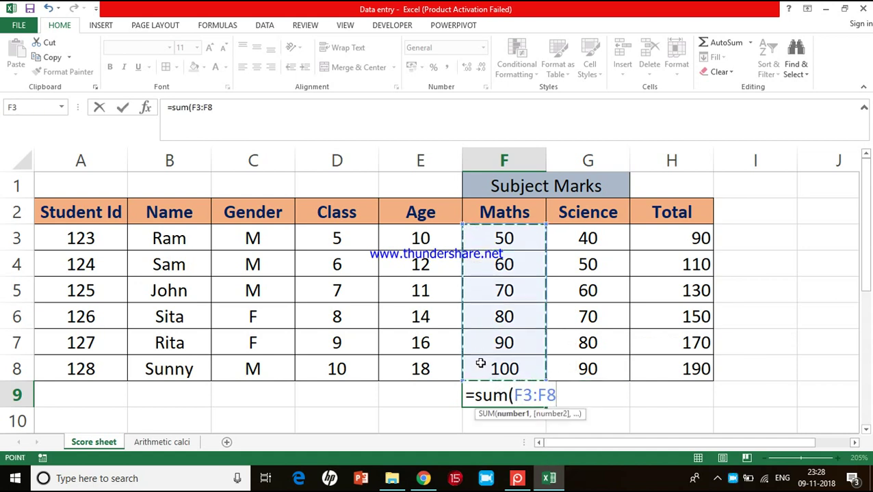
{"action": "type", "text": ")"}
{"action": "key", "text": "Return"}
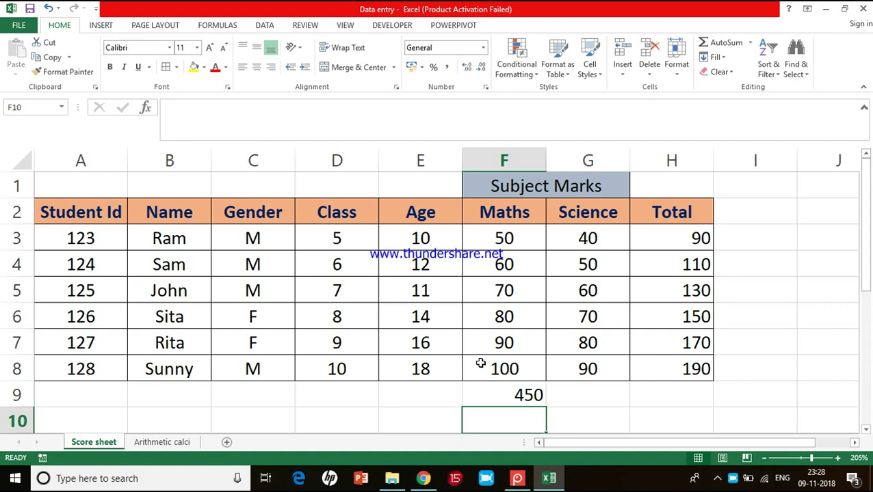
{"action": "left_click", "coordinate": [171, 444]}
{"action": "left_click", "coordinate": [109, 443]}
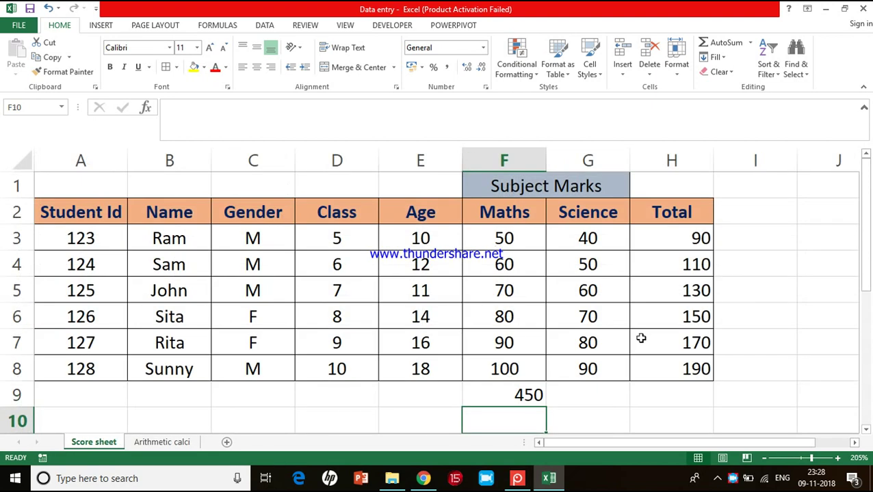
Step: Total the Science marks in cell G9 using AutoSum over the range G3:G8
{"action": "left_click", "coordinate": [592, 389]}
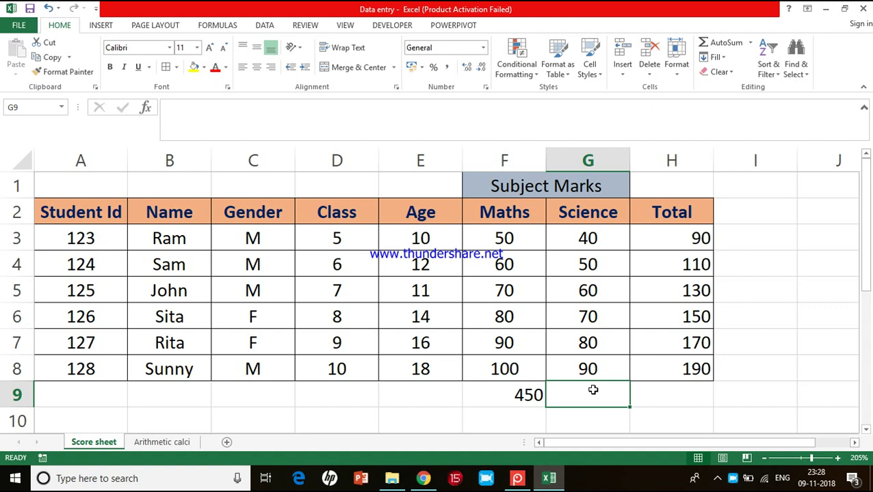
{"action": "left_click", "coordinate": [513, 396]}
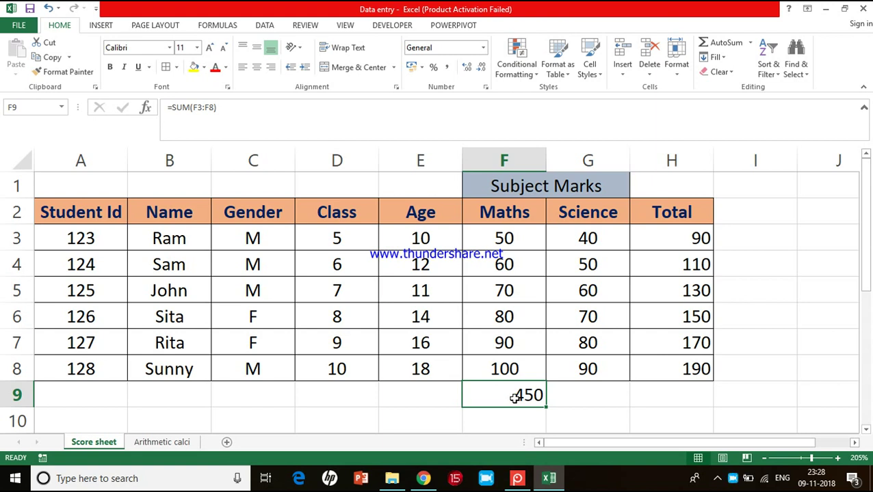
{"action": "left_click", "coordinate": [557, 402]}
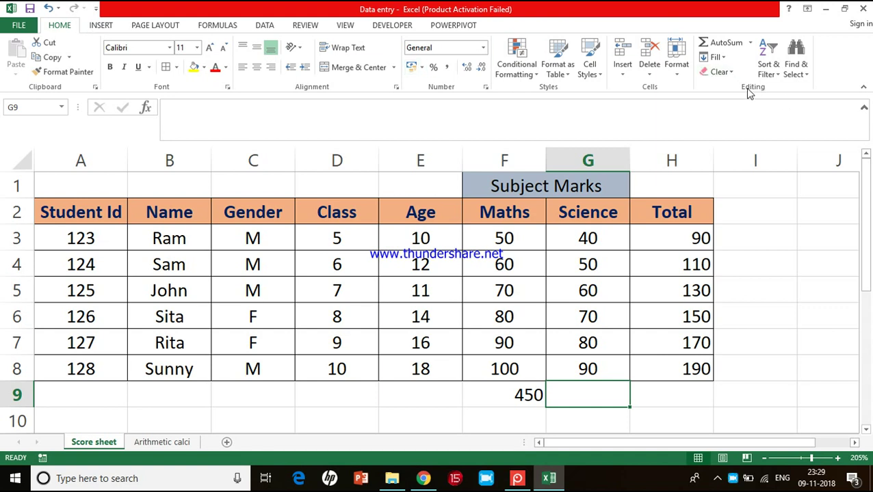
{"action": "left_click", "coordinate": [728, 47]}
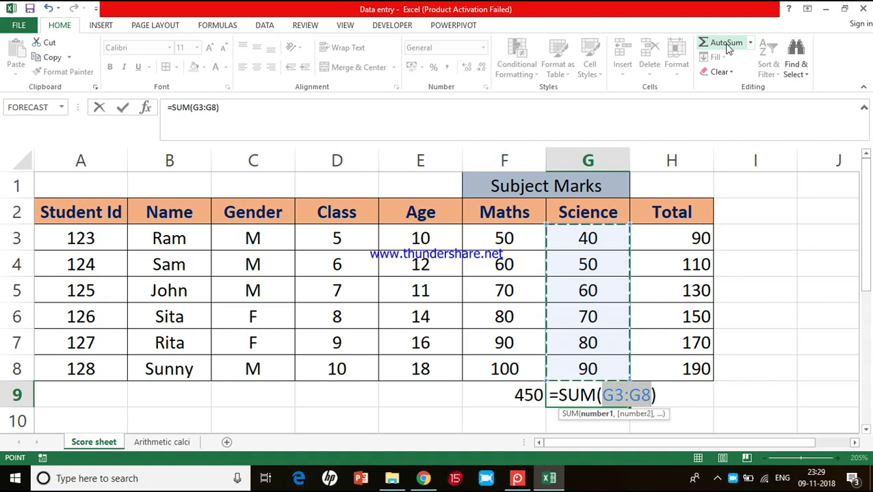
{"action": "key", "text": "Return"}
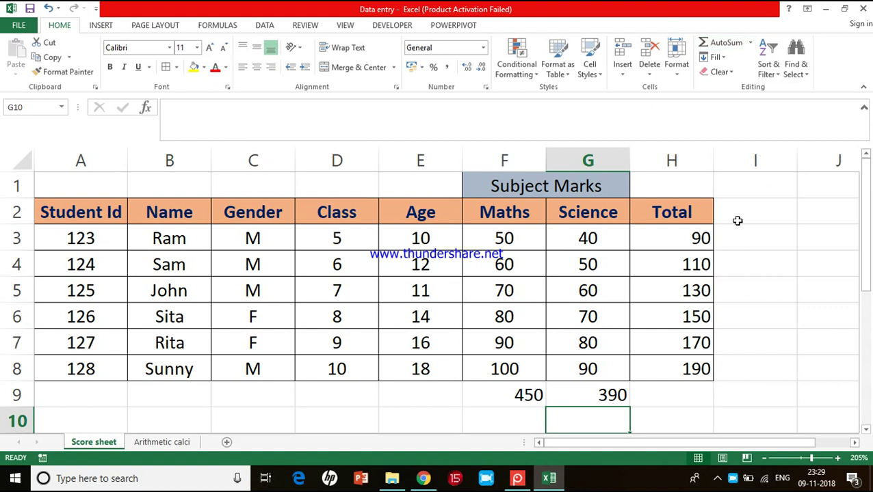
Step: Sum the Science marks outside the table in cell I4 with the function =sum(G3:G8)
{"action": "scroll", "coordinate": [734, 221], "scroll_direction": "down", "scroll_amount": 1}
{"action": "scroll", "coordinate": [734, 220], "scroll_direction": "up", "scroll_amount": 1}
{"action": "left_click", "coordinate": [778, 265]}
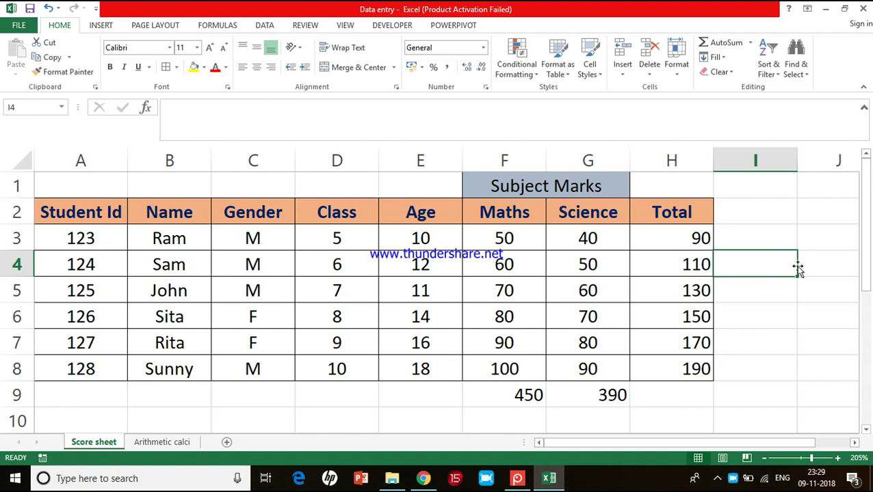
{"action": "type", "text": "=s"}
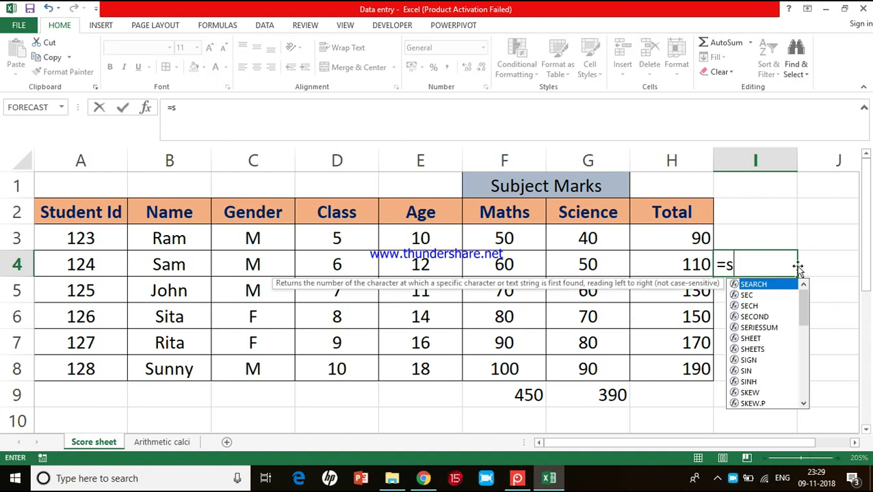
{"action": "type", "text": "um("}
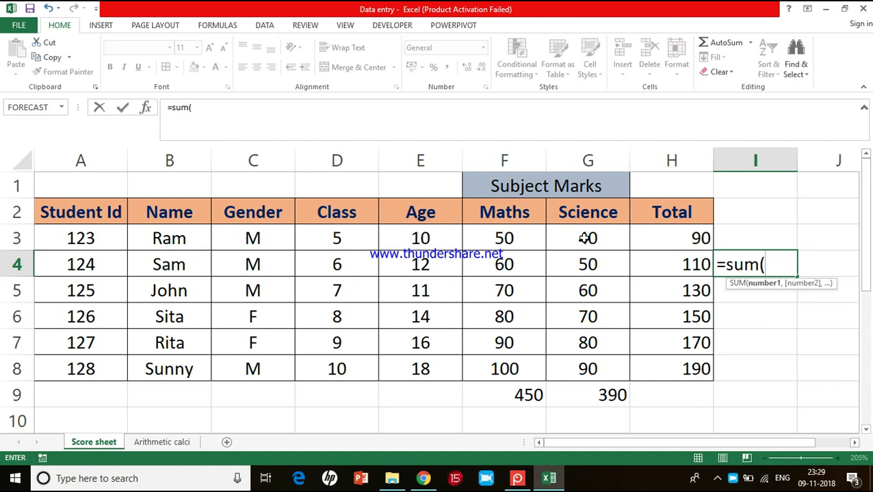
{"action": "left_click_drag", "start_coordinate": [581, 238], "coordinate": [579, 366]}
{"action": "type", "text": ")"}
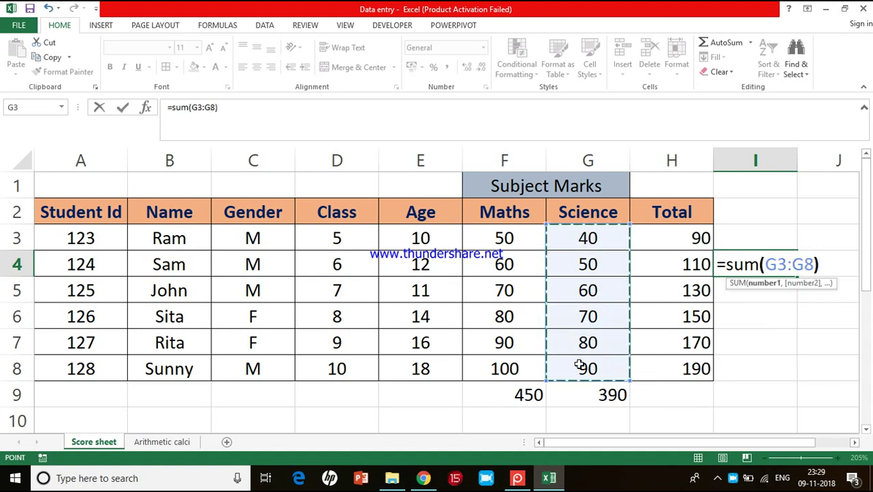
{"action": "key", "text": "Return"}
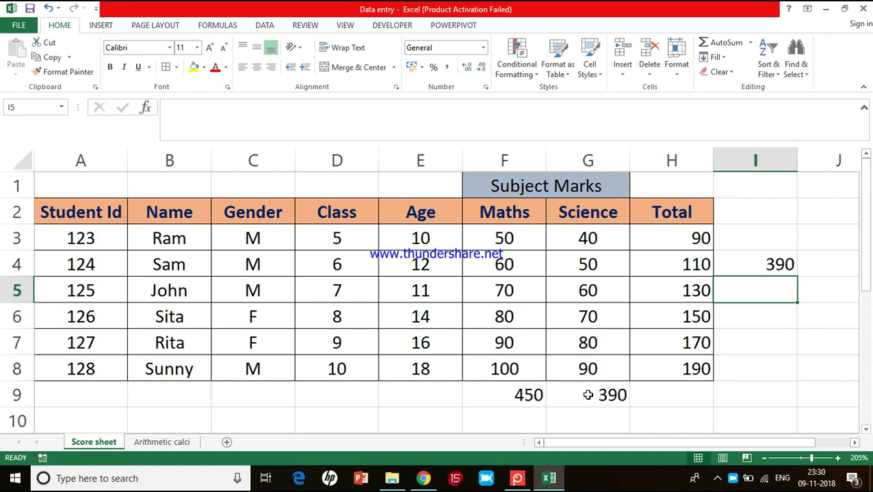
Step: Try AutoSum in cell I6 over the range D6:H6, and clear the Science sum from cell I4
{"action": "left_click", "coordinate": [587, 265]}
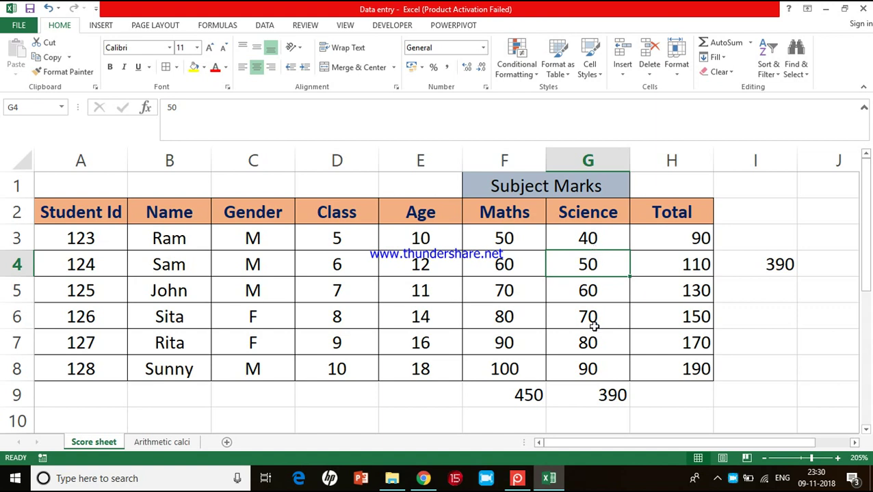
{"action": "left_click", "coordinate": [594, 369]}
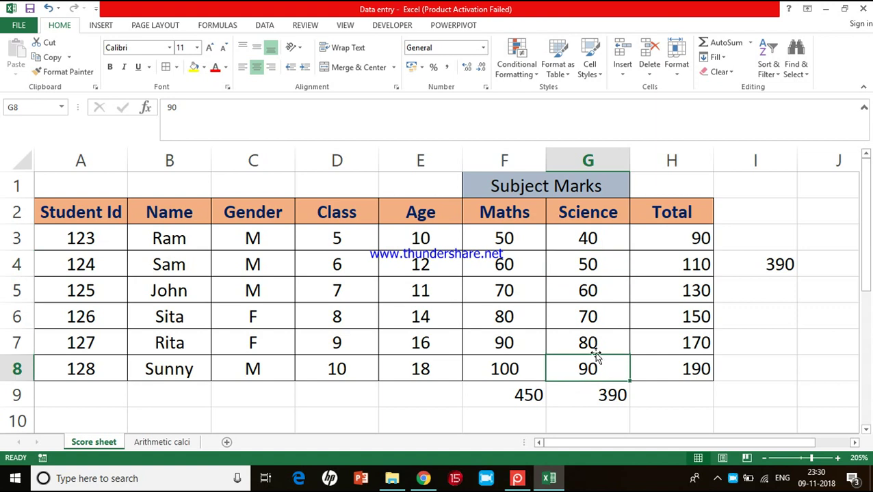
{"action": "left_click", "coordinate": [595, 292]}
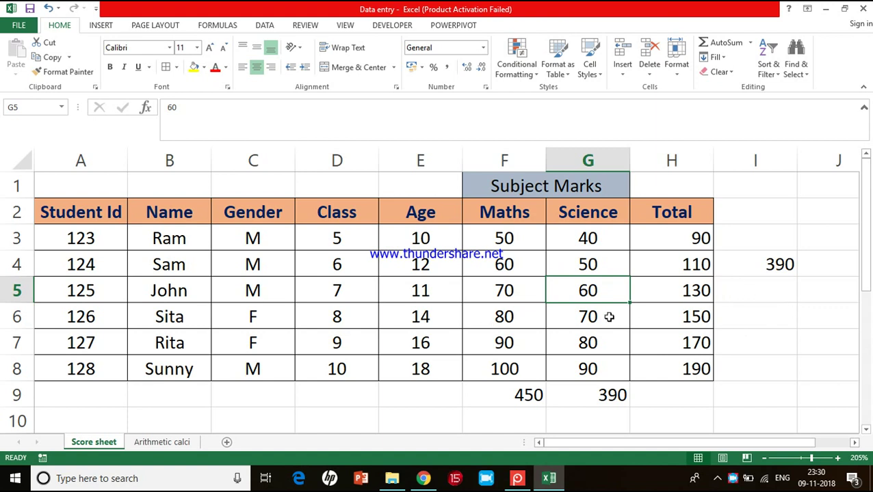
{"action": "left_click", "coordinate": [739, 317]}
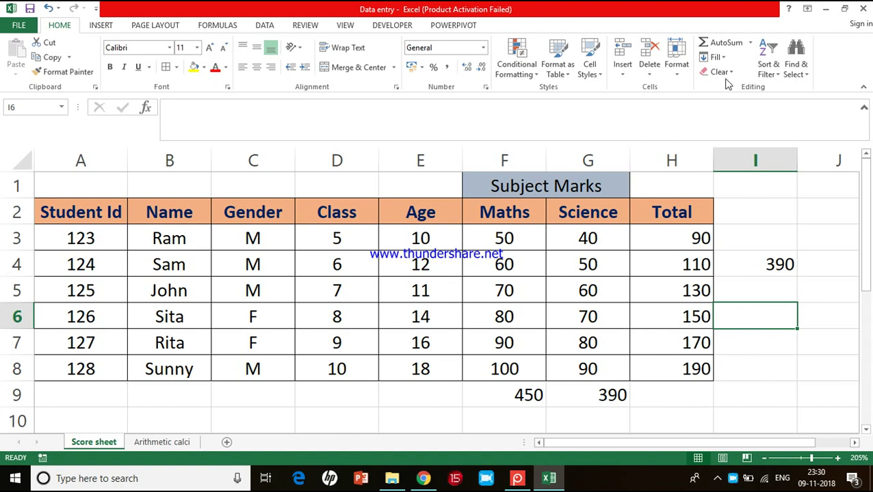
{"action": "left_click", "coordinate": [751, 316]}
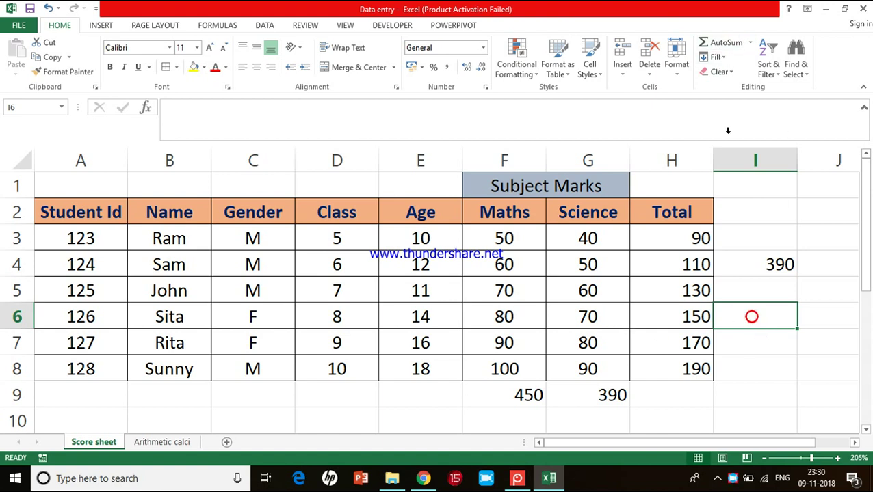
{"action": "left_click", "coordinate": [724, 43]}
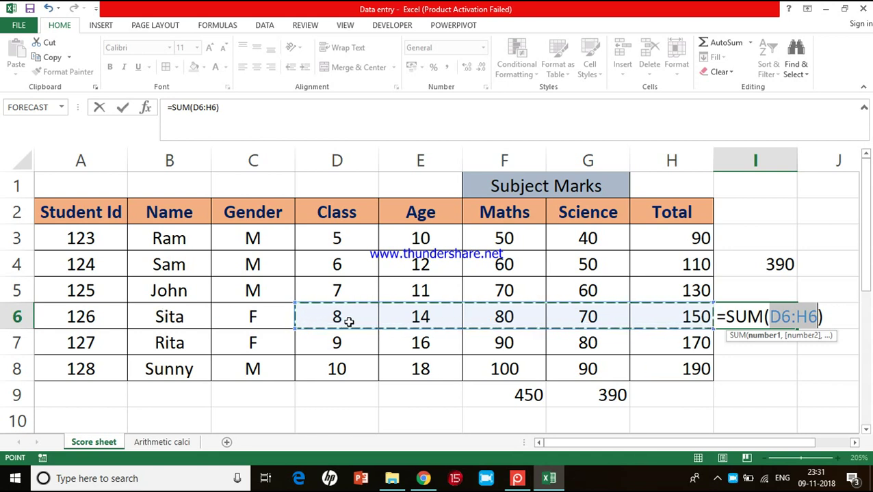
{"action": "key", "text": "Escape"}
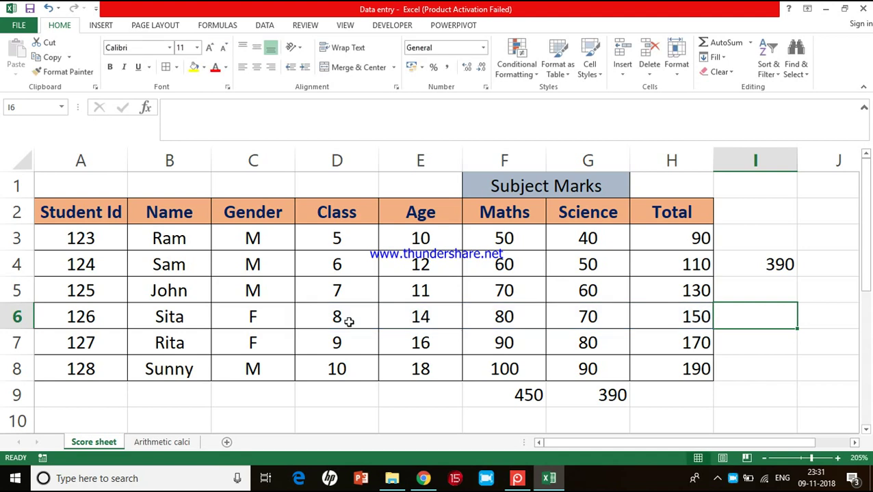
{"action": "left_click", "coordinate": [425, 389]}
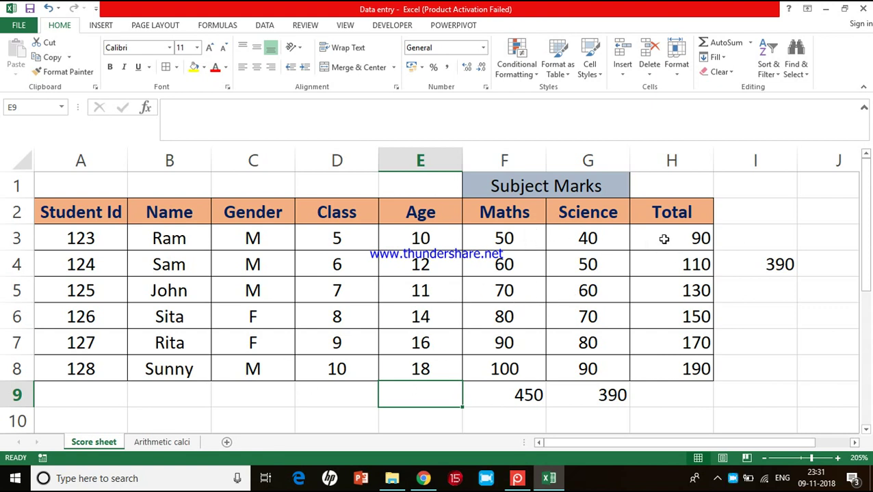
{"action": "left_click", "coordinate": [779, 266]}
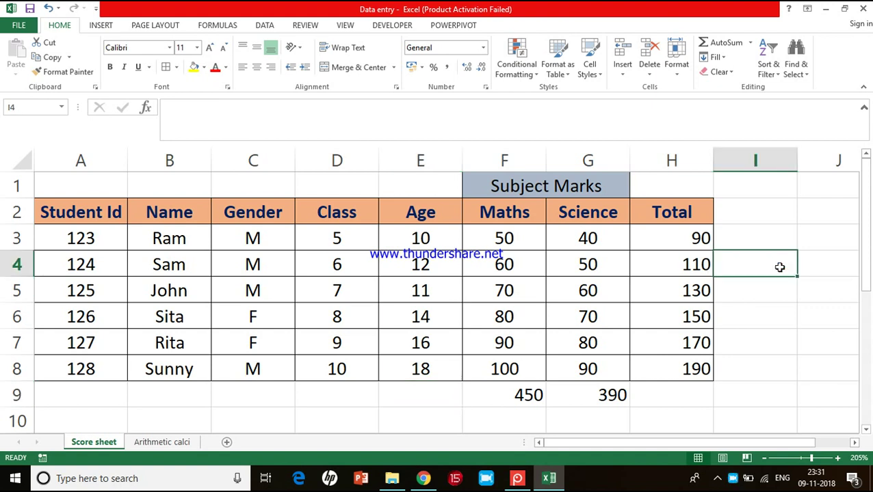
Step: Average the first student's Maths and Science marks in cell I3 with the function =AVERAGE(F3:G3)
{"action": "left_click", "coordinate": [762, 232]}
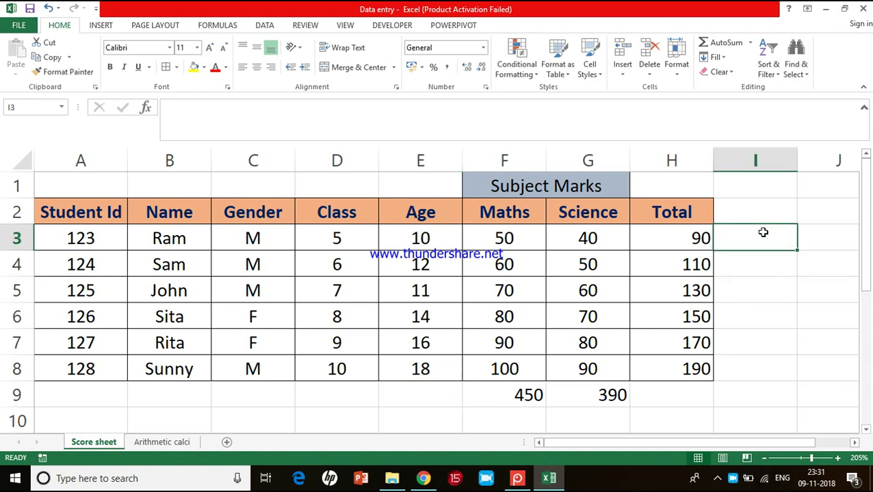
{"action": "type", "text": "="}
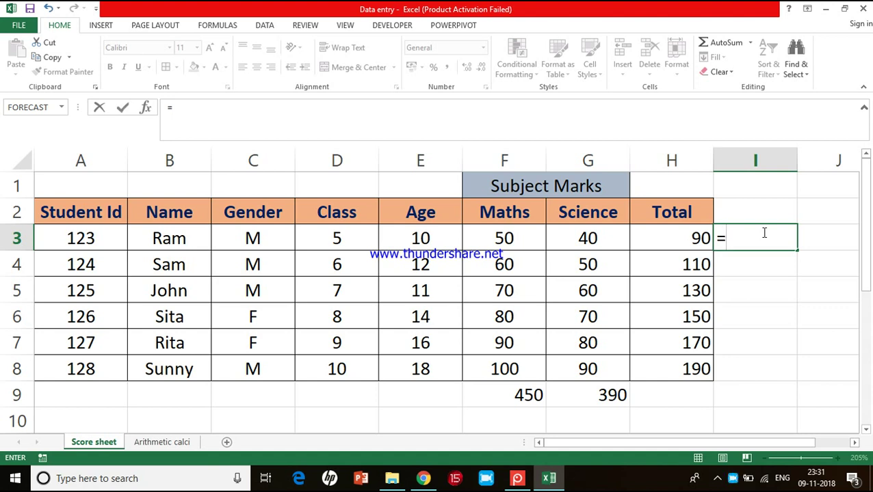
{"action": "type", "text": "aver"}
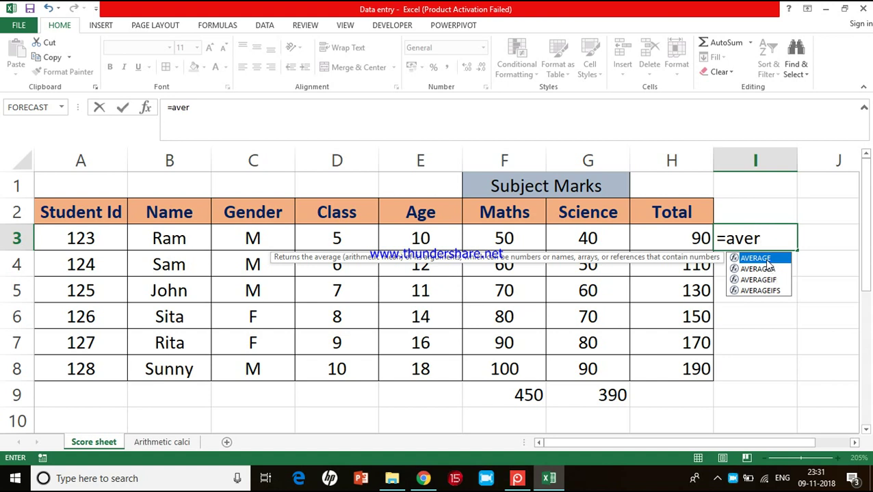
{"action": "double_click", "coordinate": [766, 260]}
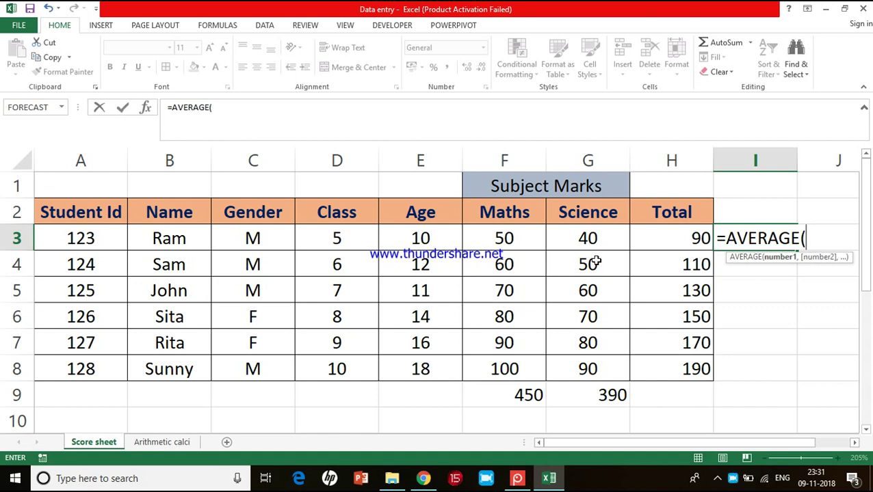
{"action": "left_click", "coordinate": [517, 239]}
{"action": "left_click_drag", "start_coordinate": [537, 243], "coordinate": [554, 240]}
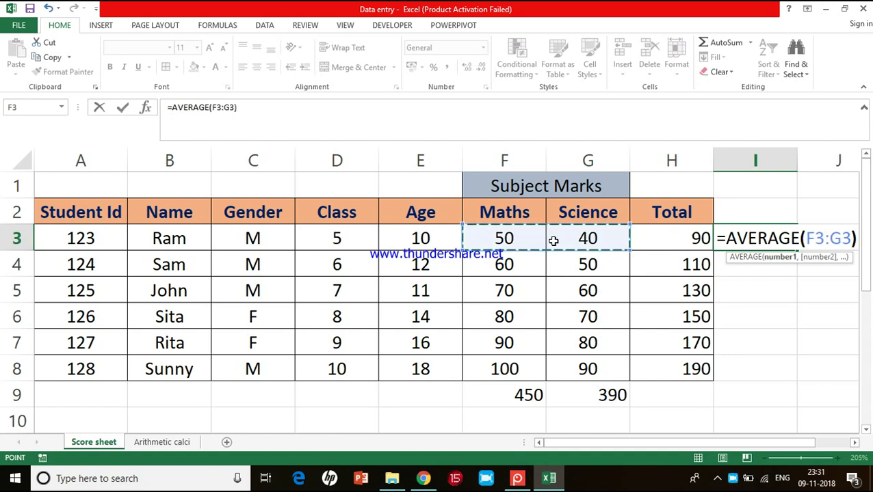
{"action": "key", "text": "Return"}
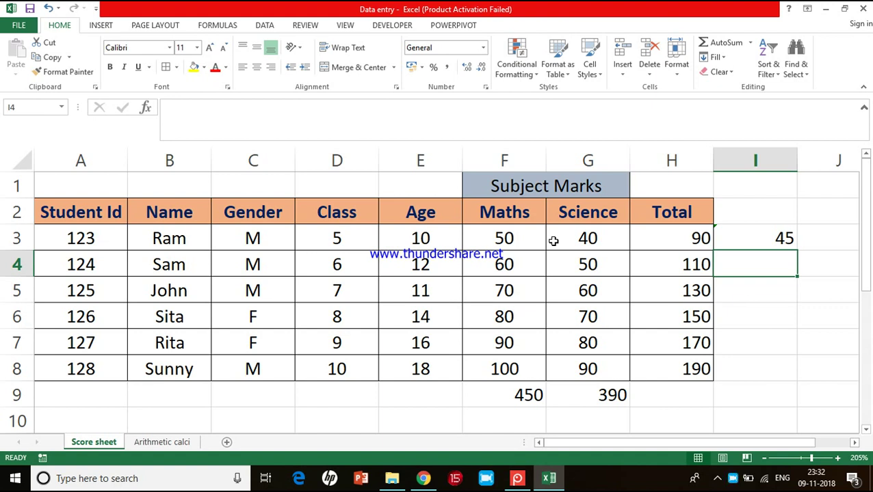
Step: Average the students' ages in cell E9 using the AutoSum Average option over the range E3:E8, and select cell I4
{"action": "left_click", "coordinate": [408, 389]}
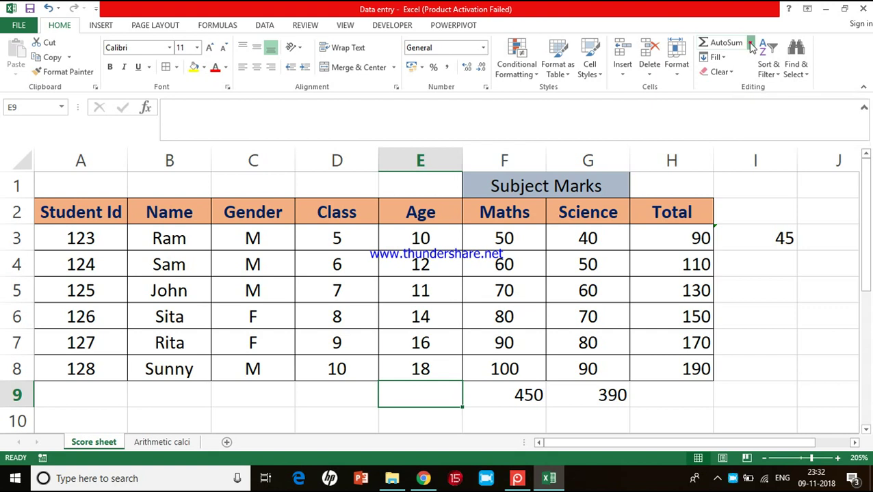
{"action": "left_click", "coordinate": [750, 44]}
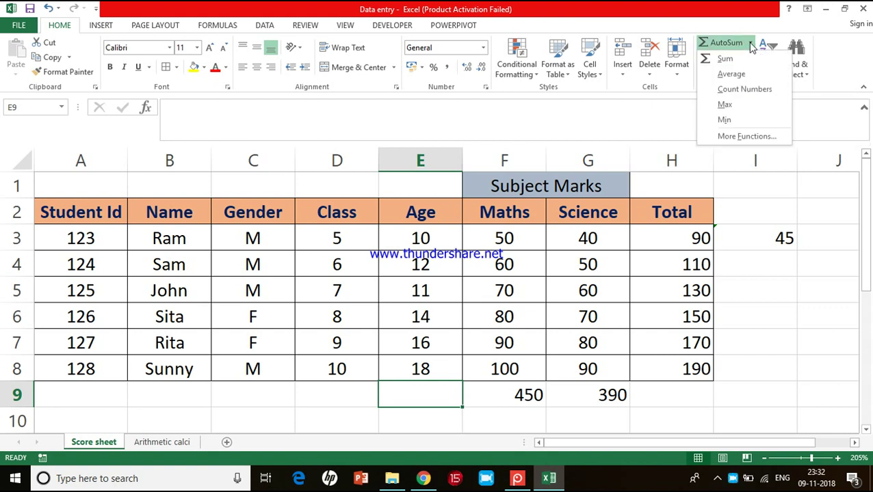
{"action": "left_click", "coordinate": [731, 75]}
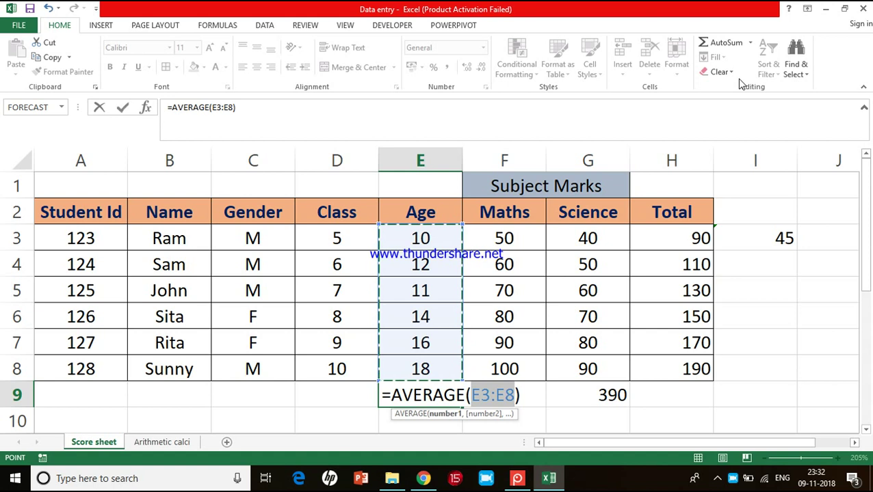
{"action": "key", "text": "Return"}
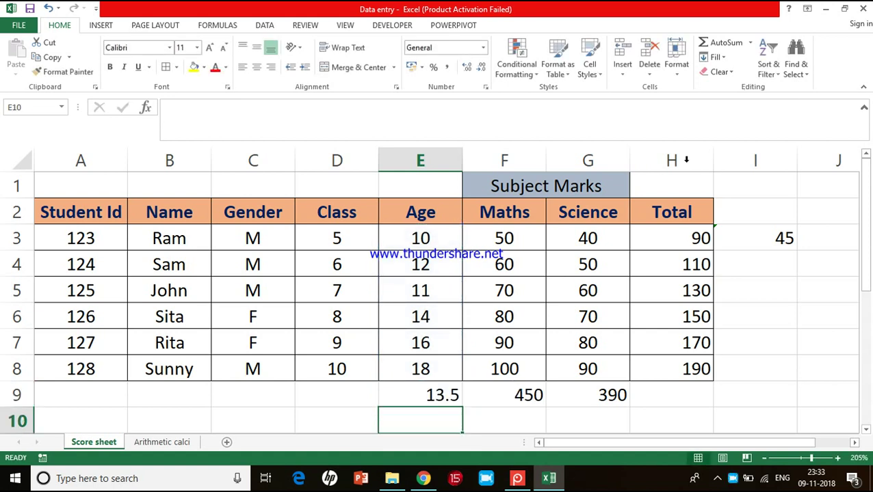
{"action": "left_click", "coordinate": [756, 257]}
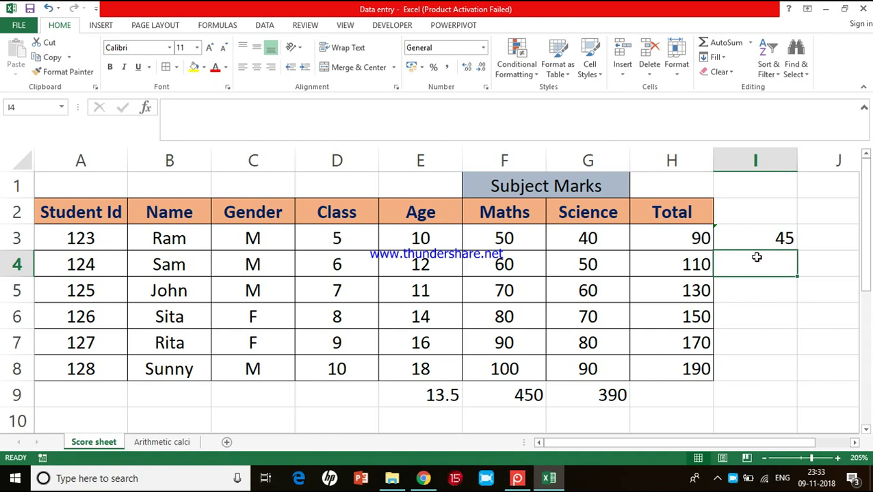